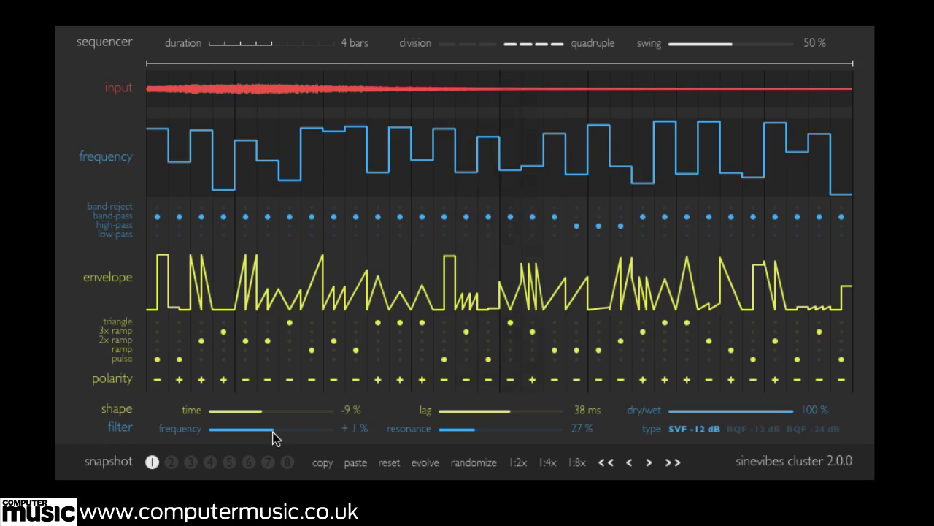
- Set the filter frequency to +6 % and resonance to 47 %, and vary the middle steps' envelope shapes and filter types
{"action": "left_click_drag", "start_coordinate": [470, 430], "coordinate": [498, 430]}
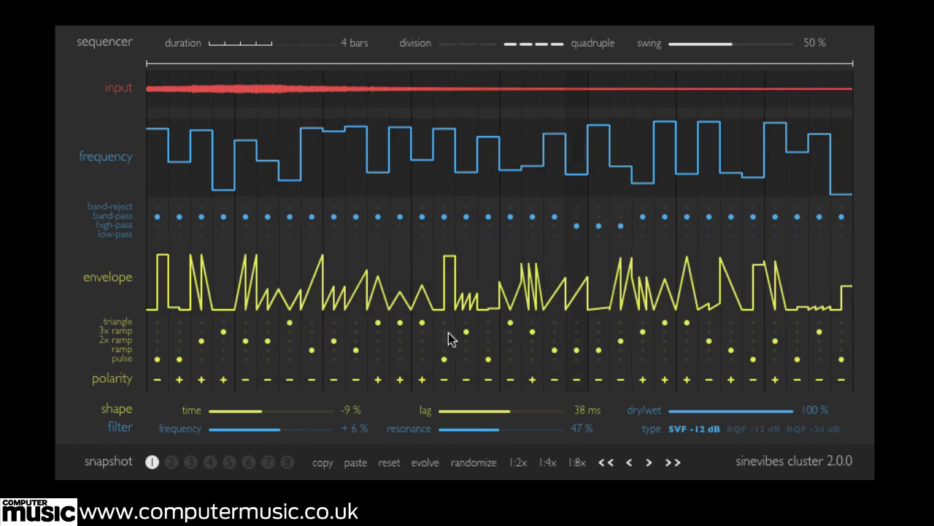
{"action": "mouse_move", "coordinate": [377, 330]}
{"action": "left_mouse_down"}
{"action": "mouse_move", "coordinate": [397, 340]}
{"action": "mouse_move", "coordinate": [523, 338]}
{"action": "left_mouse_up"}
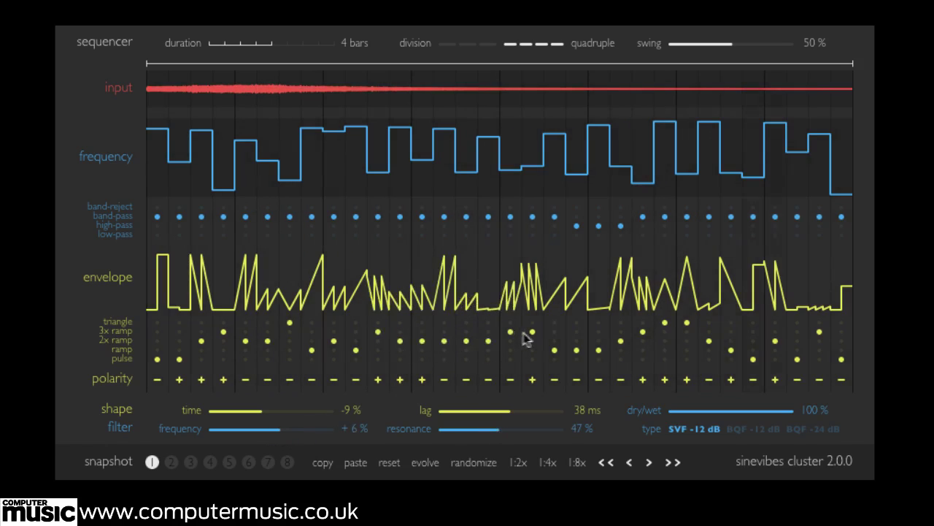
{"action": "mouse_move", "coordinate": [233, 210]}
{"action": "left_mouse_down"}
{"action": "mouse_move", "coordinate": [419, 217]}
{"action": "mouse_move", "coordinate": [508, 241]}
{"action": "left_mouse_up"}
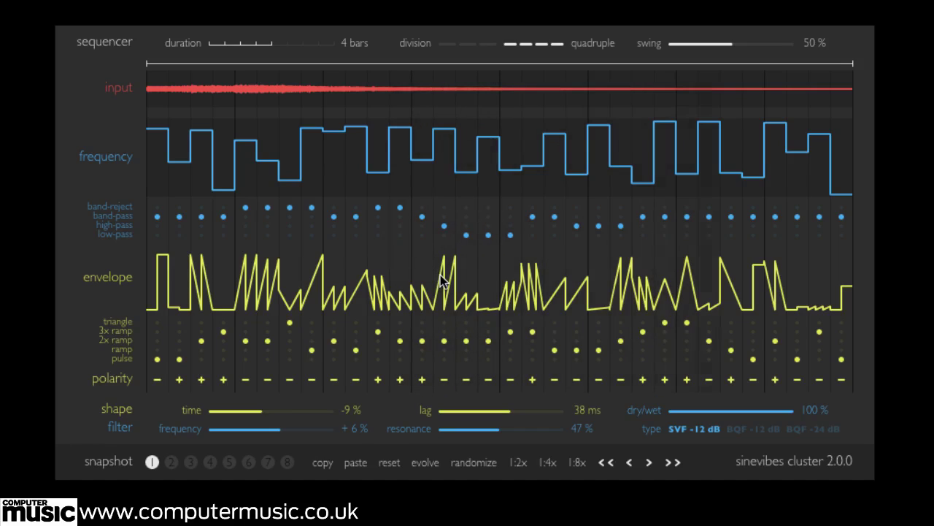
- Raise envelope levels in the middle steps and repaint the envelope shapes there and in the following steps with pulse and ramp
{"action": "mouse_move", "coordinate": [441, 276]}
{"action": "left_mouse_down"}
{"action": "mouse_move", "coordinate": [431, 257]}
{"action": "mouse_move", "coordinate": [504, 260]}
{"action": "left_mouse_up"}
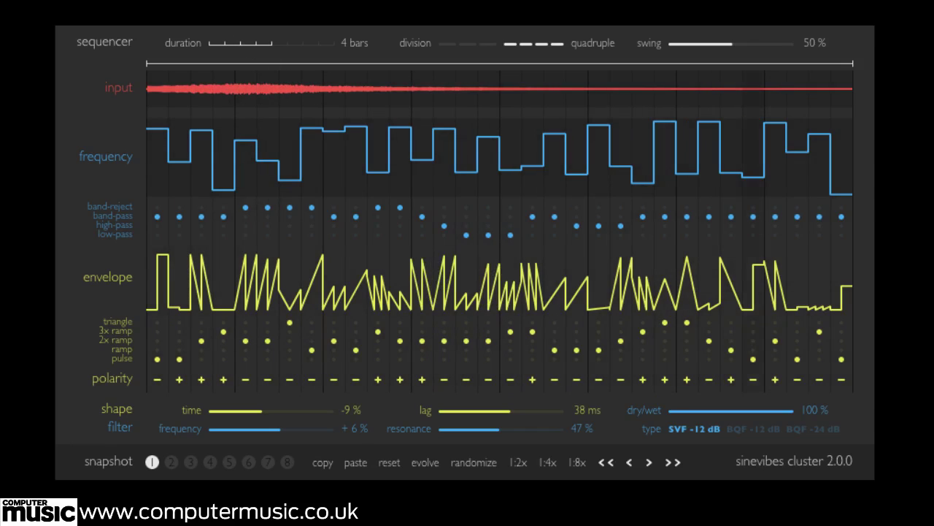
{"action": "left_click_drag", "start_coordinate": [313, 271], "coordinate": [392, 277]}
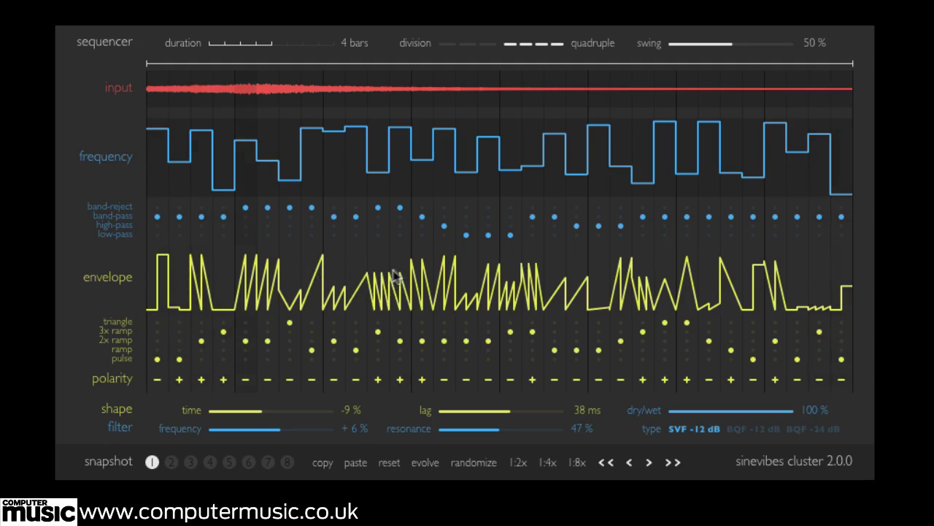
{"action": "left_click_drag", "start_coordinate": [666, 350], "coordinate": [732, 351]}
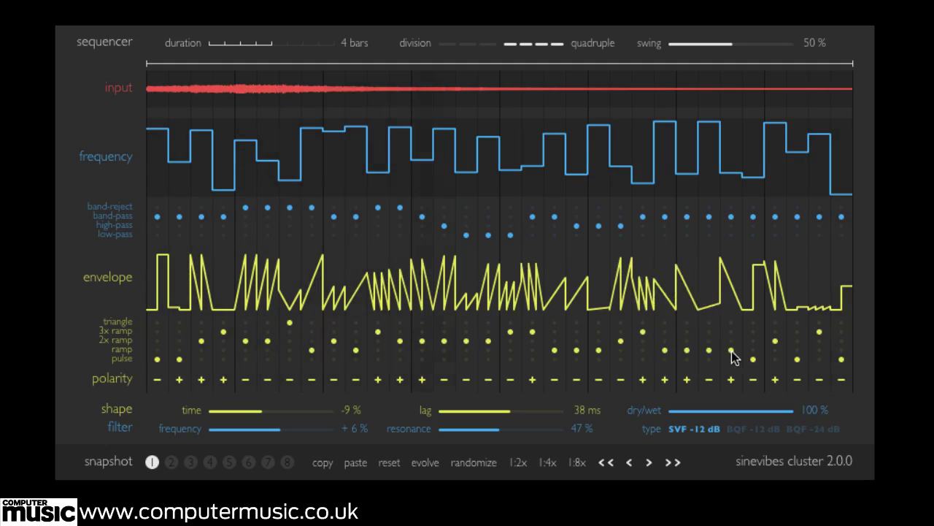
{"action": "left_click_drag", "start_coordinate": [288, 332], "coordinate": [533, 337]}
{"action": "mouse_move", "coordinate": [252, 348]}
{"action": "left_mouse_down"}
{"action": "mouse_move", "coordinate": [309, 358]}
{"action": "mouse_move", "coordinate": [536, 358]}
{"action": "left_mouse_up"}
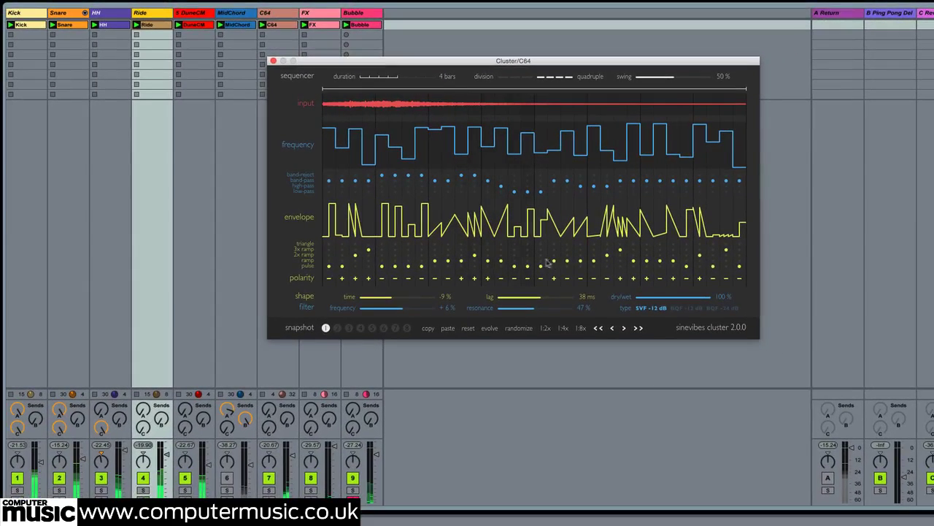
{"action": "left_click", "coordinate": [389, 311]}
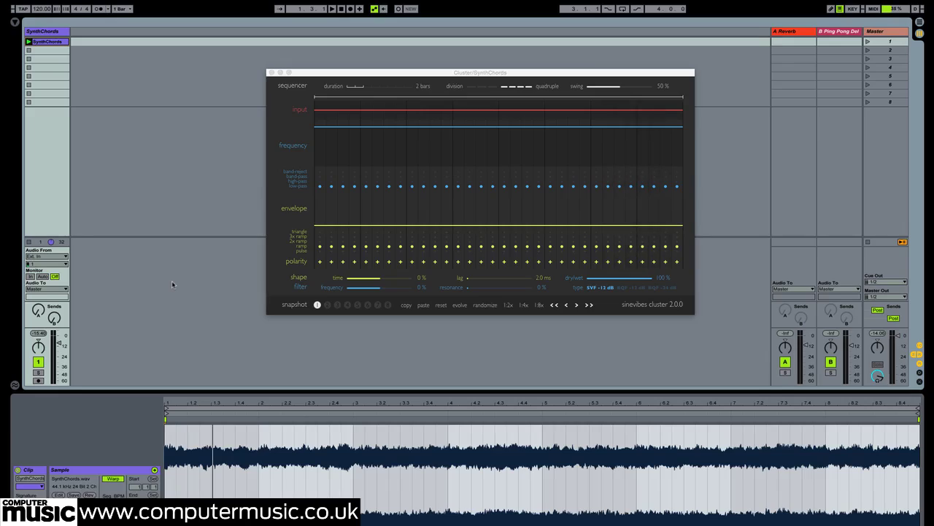
- Play the SynthChords clip and raise its track's send A to maximum and send B partway
{"action": "key", "text": "space"}
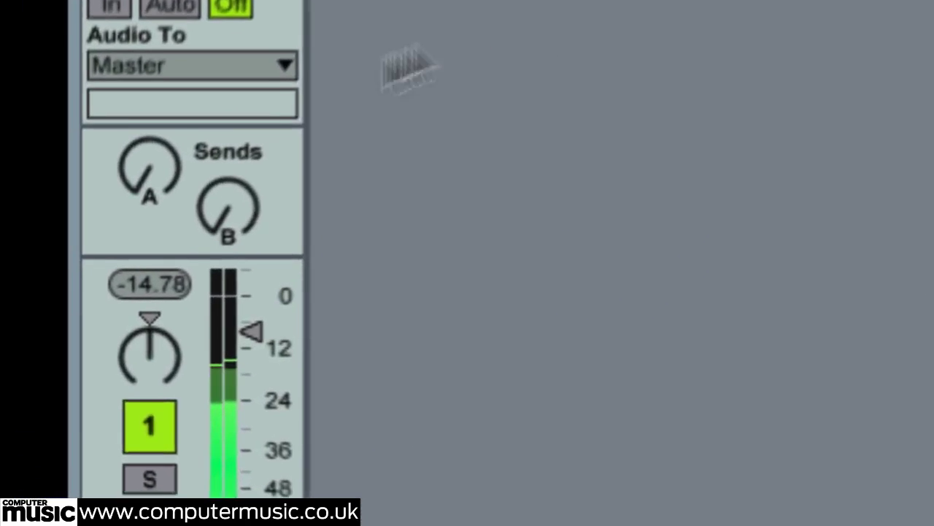
{"action": "mouse_move", "coordinate": [191, 157]}
{"action": "left_mouse_down"}
{"action": "mouse_move", "coordinate": [193, 142]}
{"action": "mouse_move", "coordinate": [198, 156]}
{"action": "left_mouse_up"}
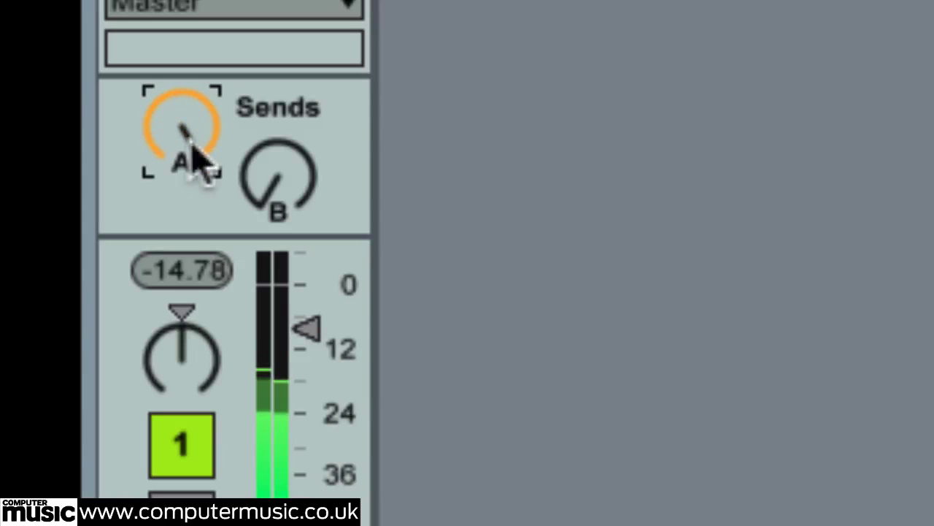
{"action": "left_click", "coordinate": [301, 213]}
{"action": "left_click_drag", "start_coordinate": [286, 202], "coordinate": [285, 175]}
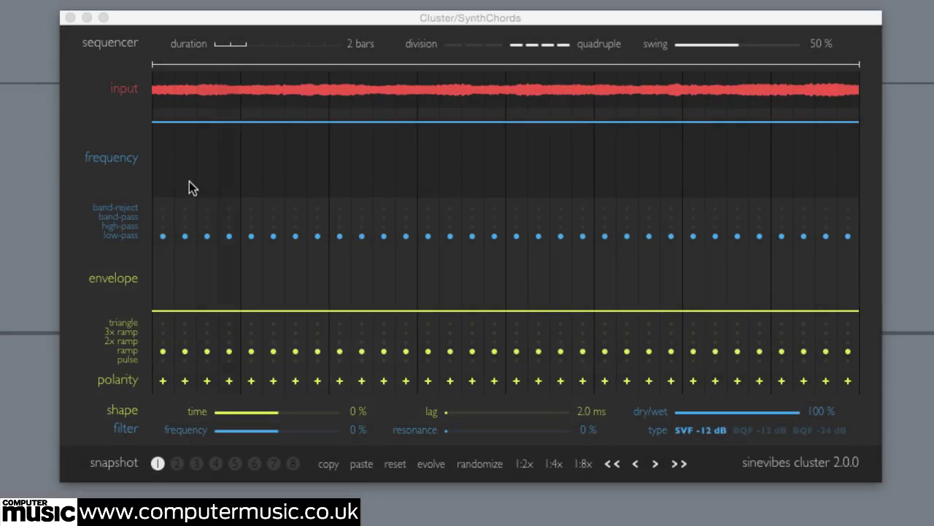
- Lower the filter frequency of the even steps from 2 to 14, alternating deep and partial drops
{"action": "left_click_drag", "start_coordinate": [188, 183], "coordinate": [189, 203]}
{"action": "left_click", "coordinate": [228, 179]}
{"action": "left_click_drag", "start_coordinate": [281, 170], "coordinate": [281, 197]}
{"action": "left_click", "coordinate": [321, 181]}
{"action": "left_click_drag", "start_coordinate": [370, 175], "coordinate": [363, 223]}
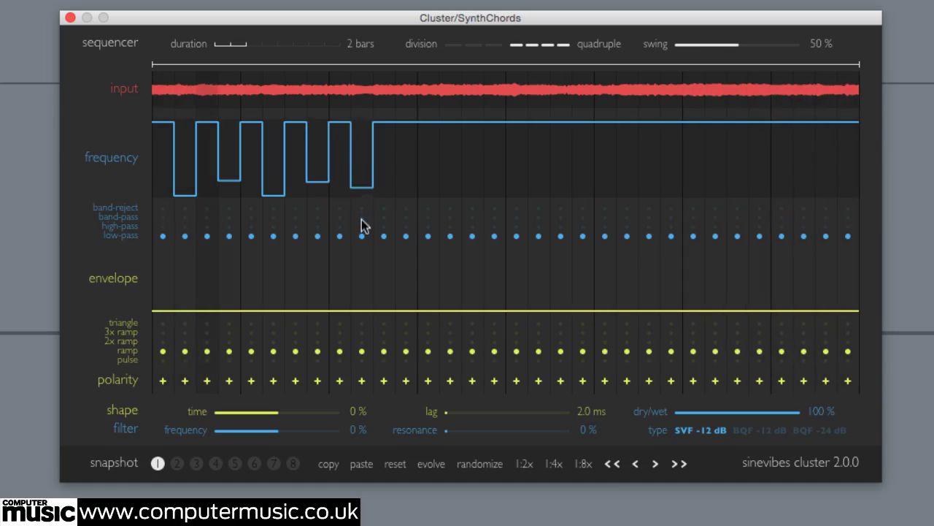
{"action": "left_click", "coordinate": [409, 178]}
{"action": "mouse_move", "coordinate": [450, 175]}
{"action": "left_mouse_down"}
{"action": "mouse_move", "coordinate": [450, 202]}
{"action": "mouse_move", "coordinate": [473, 201]}
{"action": "left_mouse_up"}
{"action": "left_click_drag", "start_coordinate": [463, 141], "coordinate": [463, 121]}
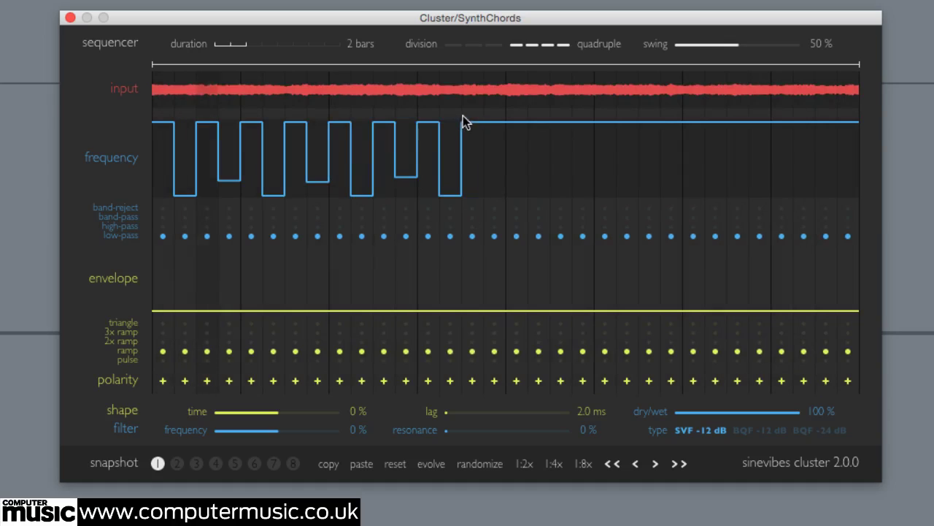
- Extend the alternating frequency drops to the even steps from 16 to 26, keeping the steps between them at maximum
{"action": "left_click", "coordinate": [488, 177]}
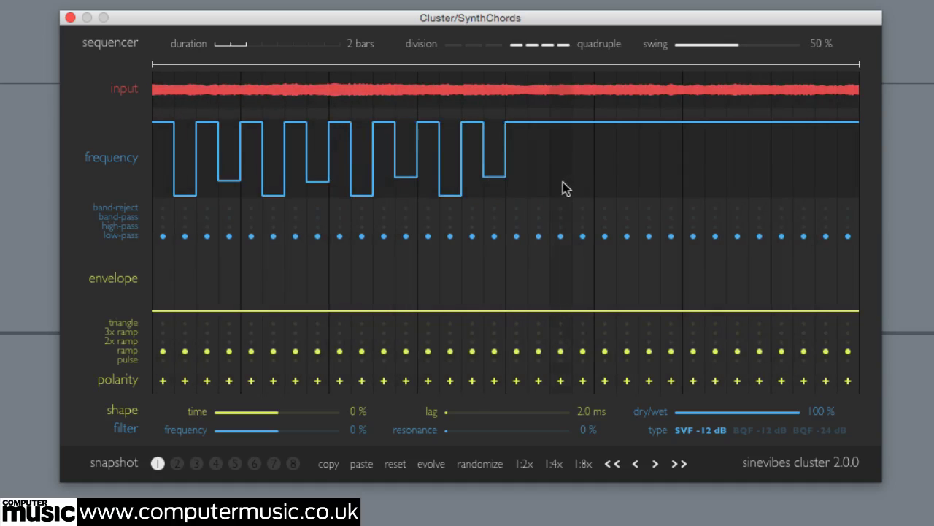
{"action": "left_click_drag", "start_coordinate": [545, 189], "coordinate": [542, 222]}
{"action": "left_click", "coordinate": [583, 174]}
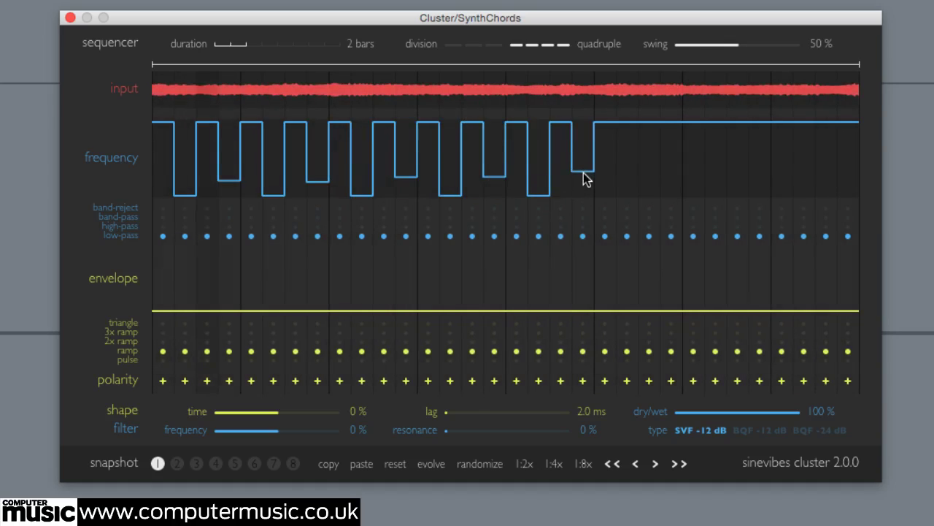
{"action": "left_click_drag", "start_coordinate": [626, 176], "coordinate": [674, 194]}
{"action": "left_click_drag", "start_coordinate": [652, 163], "coordinate": [652, 119]}
{"action": "left_click", "coordinate": [675, 183]}
{"action": "left_click", "coordinate": [724, 151]}
- Break up the frequency alternation by raising step 10, lowering steps 9, 11 and 25, and dropping steps 27, 28 and 30 to minimum
{"action": "mouse_move", "coordinate": [344, 153]}
{"action": "left_mouse_down"}
{"action": "mouse_move", "coordinate": [351, 183]}
{"action": "mouse_move", "coordinate": [363, 100]}
{"action": "left_mouse_up"}
{"action": "left_click_drag", "start_coordinate": [383, 163], "coordinate": [384, 194]}
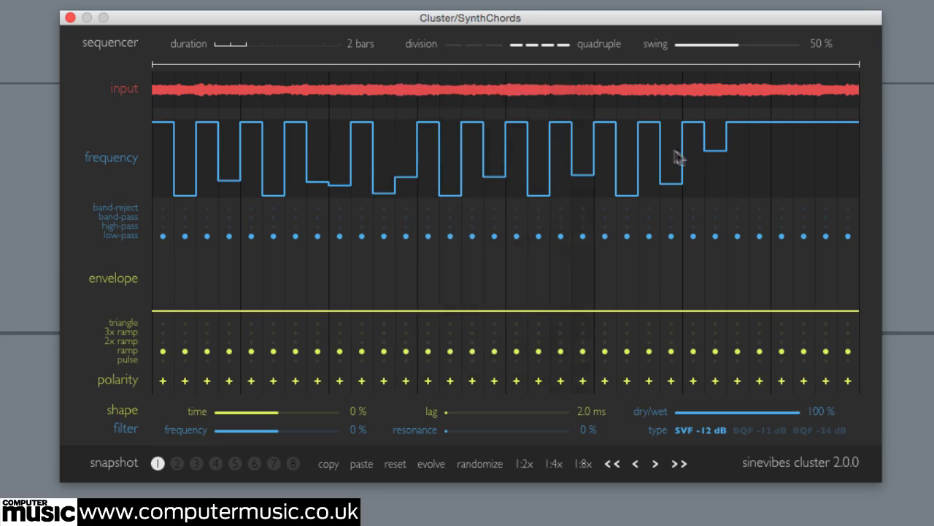
{"action": "mouse_move", "coordinate": [686, 157]}
{"action": "left_mouse_down"}
{"action": "mouse_move", "coordinate": [688, 177]}
{"action": "mouse_move", "coordinate": [706, 118]}
{"action": "mouse_move", "coordinate": [736, 158]}
{"action": "mouse_move", "coordinate": [745, 207]}
{"action": "left_mouse_up"}
{"action": "left_click_drag", "start_coordinate": [763, 149], "coordinate": [766, 219]}
{"action": "mouse_move", "coordinate": [809, 139]}
{"action": "left_mouse_down"}
{"action": "mouse_move", "coordinate": [805, 202]}
{"action": "mouse_move", "coordinate": [833, 196]}
{"action": "left_mouse_up"}
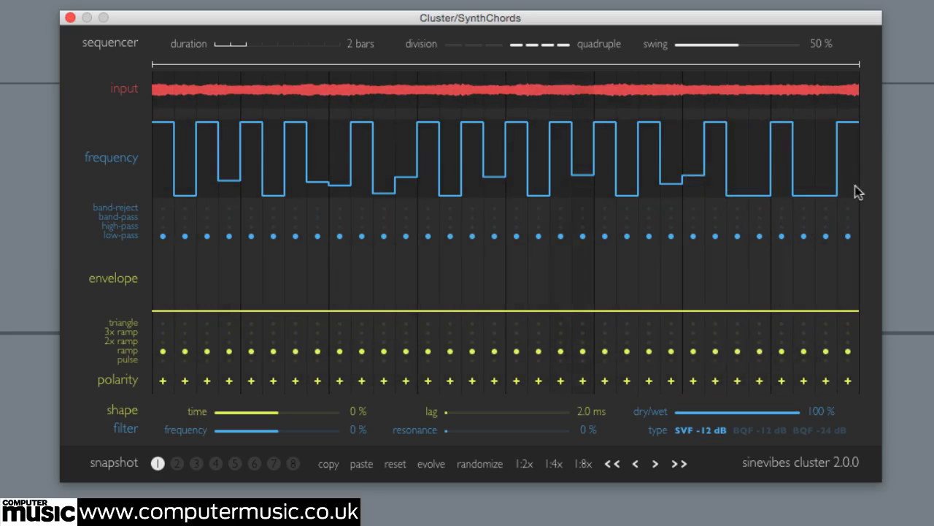
{"action": "left_click", "coordinate": [824, 129]}
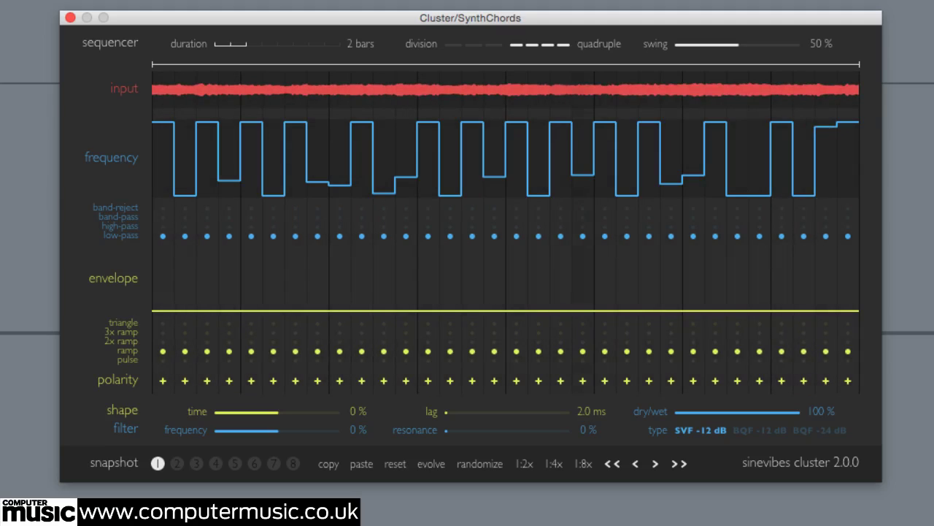
- Draw a freehand frequency contour across all 32 steps and refine individual steps in its middle and second half
{"action": "mouse_move", "coordinate": [167, 129]}
{"action": "left_mouse_down"}
{"action": "mouse_move", "coordinate": [204, 149]}
{"action": "mouse_move", "coordinate": [424, 156]}
{"action": "mouse_move", "coordinate": [862, 153]}
{"action": "left_mouse_up"}
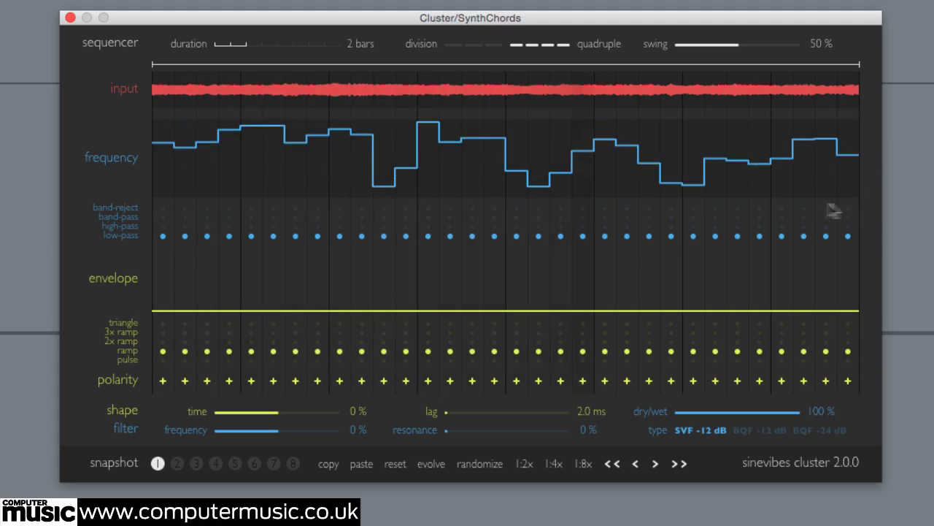
{"action": "mouse_move", "coordinate": [248, 139]}
{"action": "left_mouse_down"}
{"action": "mouse_move", "coordinate": [317, 100]}
{"action": "mouse_move", "coordinate": [525, 113]}
{"action": "mouse_move", "coordinate": [779, 156]}
{"action": "mouse_move", "coordinate": [825, 123]}
{"action": "left_mouse_up"}
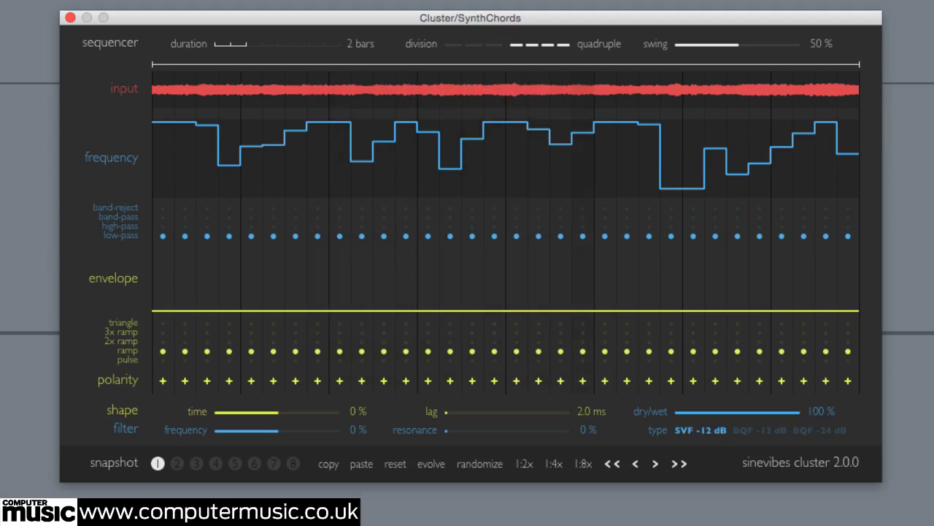
{"action": "mouse_move", "coordinate": [401, 162]}
{"action": "left_mouse_down"}
{"action": "mouse_move", "coordinate": [477, 130]}
{"action": "mouse_move", "coordinate": [605, 136]}
{"action": "left_mouse_up"}
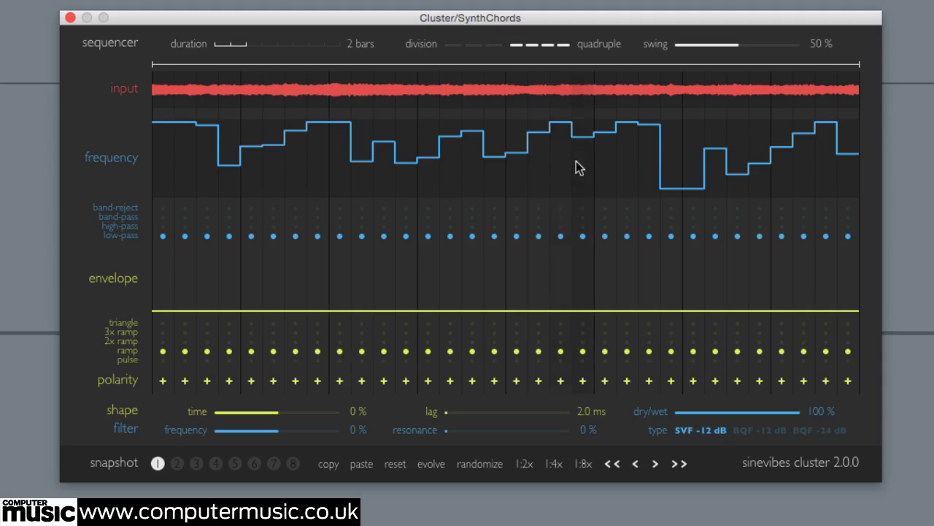
{"action": "left_click", "coordinate": [578, 98]}
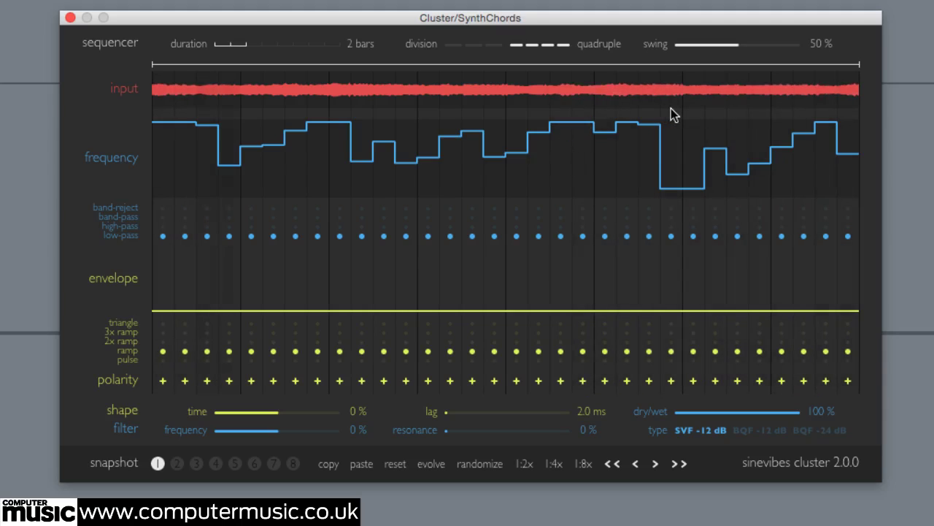
{"action": "left_click", "coordinate": [663, 149]}
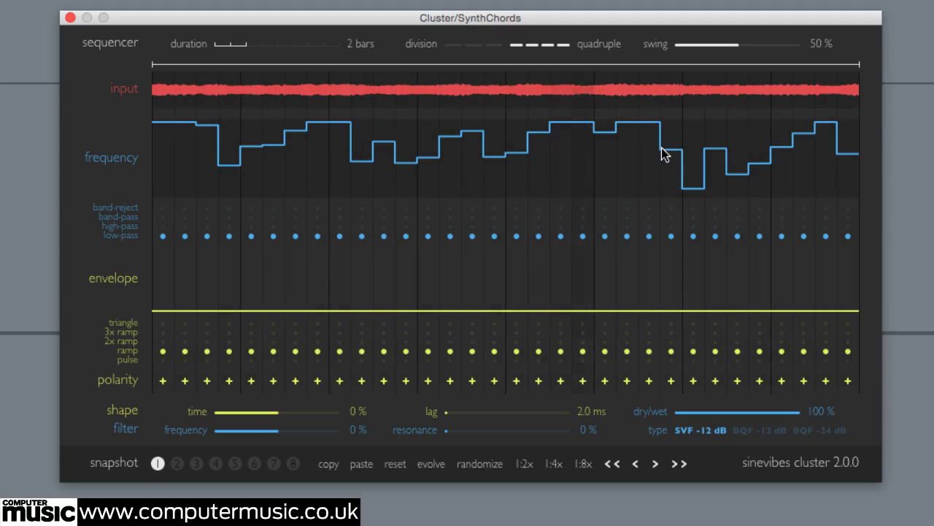
{"action": "left_click_drag", "start_coordinate": [776, 126], "coordinate": [757, 121]}
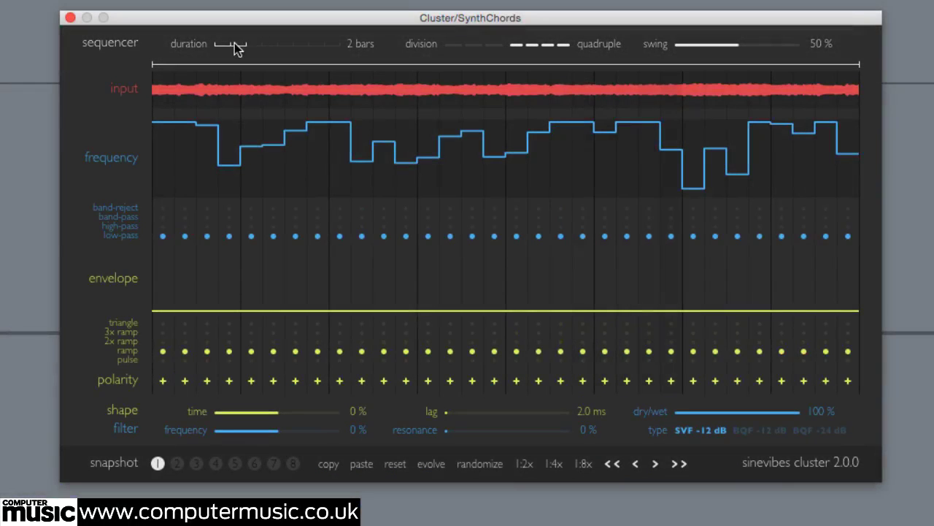
- Try durations of 4 and 8 bars and the triple division, returning the sequencer to 2 bars and quadruple
{"action": "left_click_drag", "start_coordinate": [236, 46], "coordinate": [284, 43]}
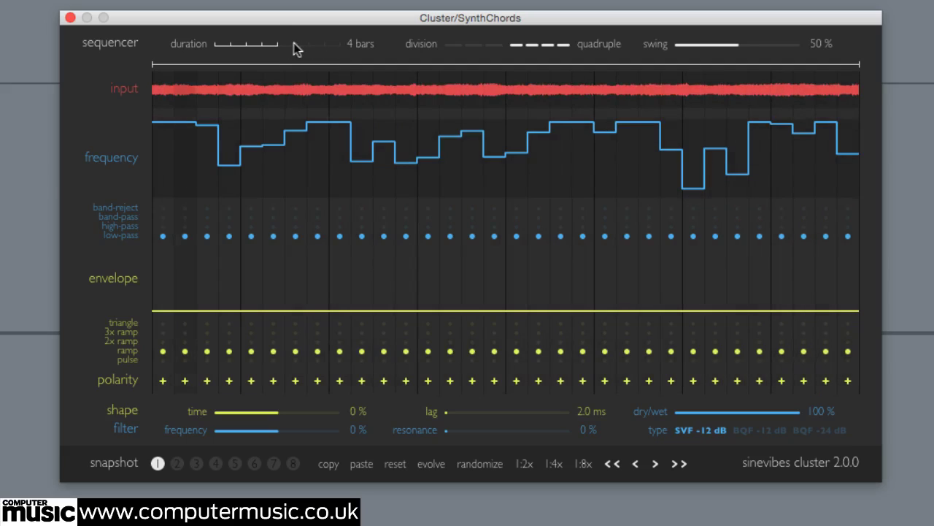
{"action": "left_click_drag", "start_coordinate": [323, 43], "coordinate": [355, 45]}
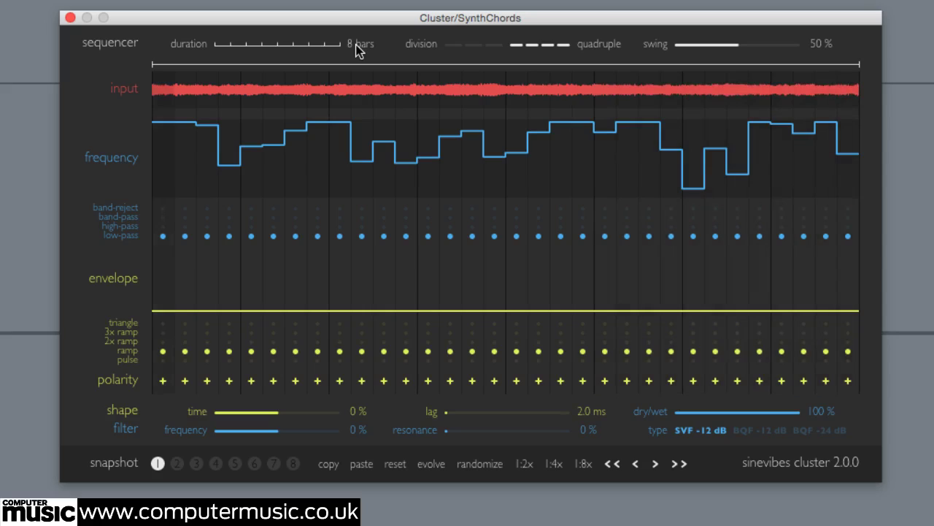
{"action": "left_click_drag", "start_coordinate": [334, 47], "coordinate": [261, 49]}
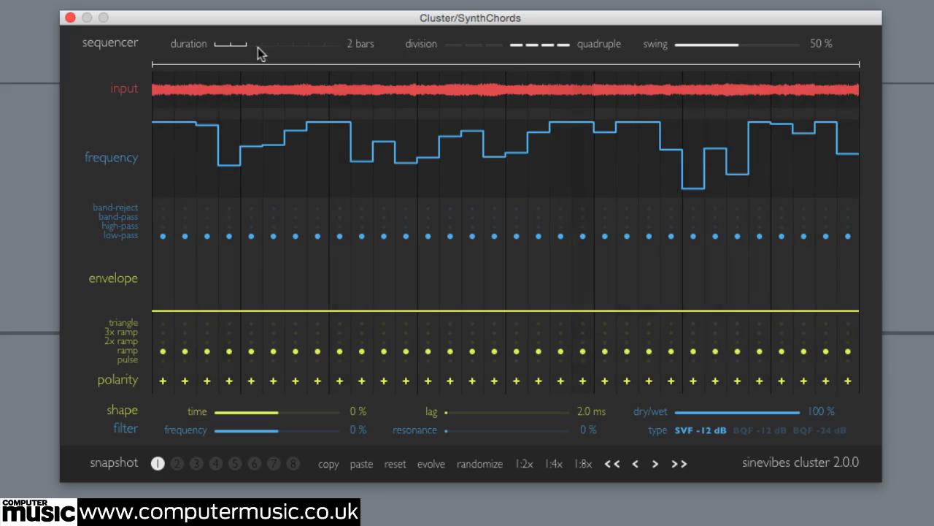
{"action": "left_click_drag", "start_coordinate": [495, 43], "coordinate": [485, 42]}
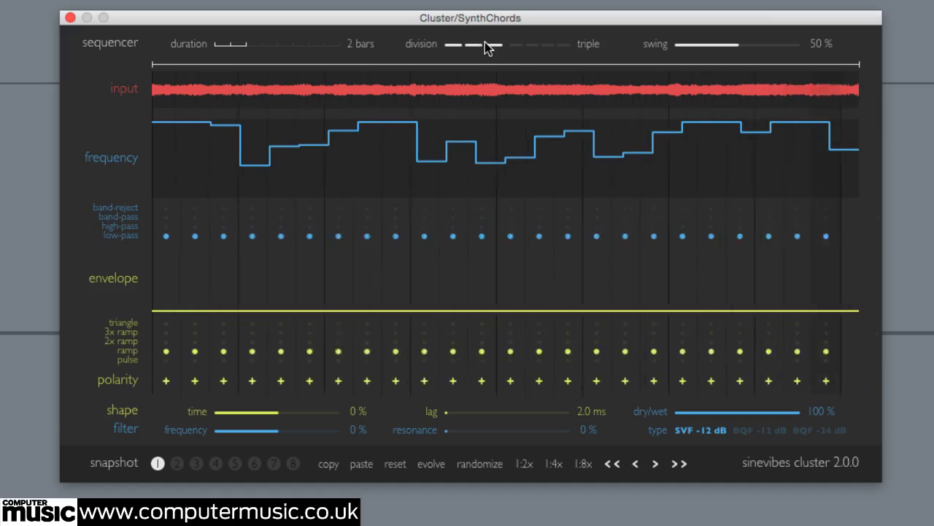
{"action": "left_click", "coordinate": [528, 48]}
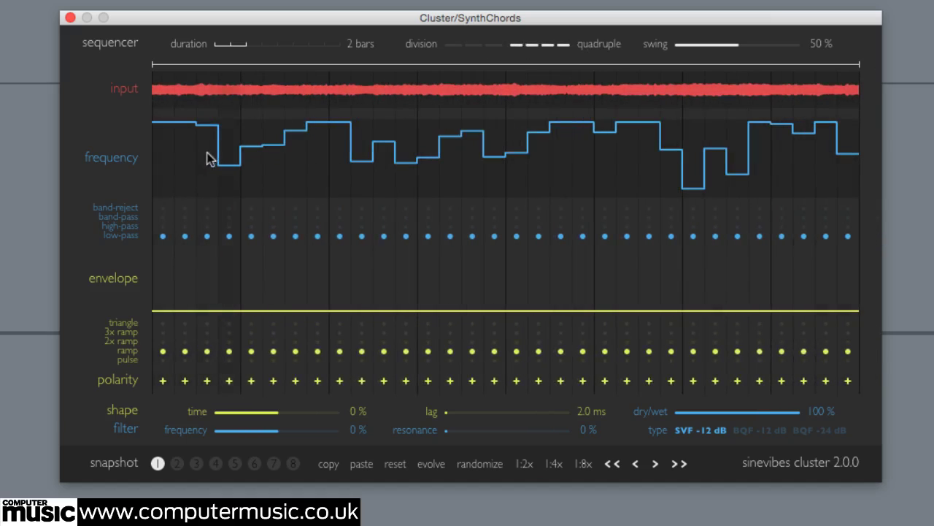
- Lower step 2, switch the division to triple, and redraw the frequency steps as mostly alternating highs and lows
{"action": "left_click_drag", "start_coordinate": [194, 176], "coordinate": [186, 187]}
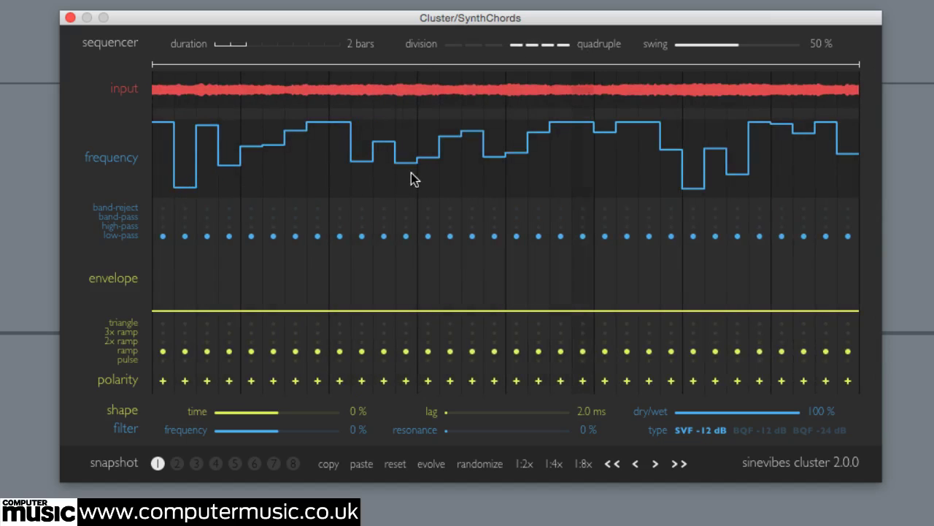
{"action": "left_click", "coordinate": [492, 46]}
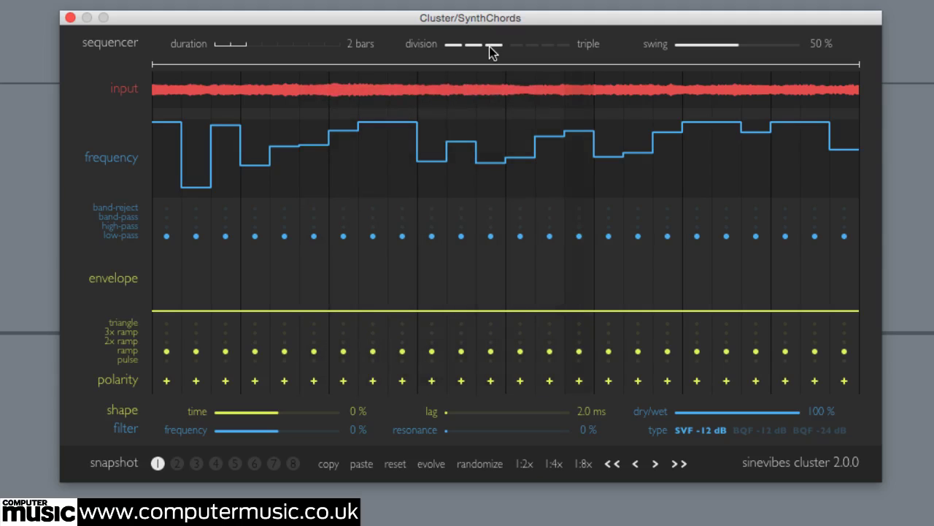
{"action": "left_click", "coordinate": [287, 165]}
{"action": "mouse_move", "coordinate": [352, 128]}
{"action": "left_mouse_down"}
{"action": "mouse_move", "coordinate": [380, 144]}
{"action": "mouse_move", "coordinate": [391, 176]}
{"action": "left_mouse_up"}
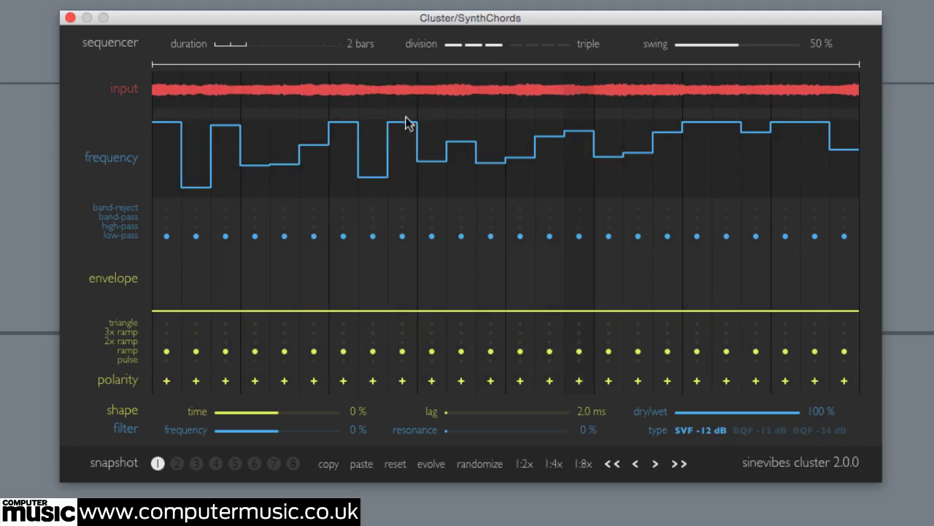
{"action": "left_click_drag", "start_coordinate": [462, 140], "coordinate": [466, 122]}
{"action": "mouse_move", "coordinate": [513, 172]}
{"action": "left_mouse_down"}
{"action": "mouse_move", "coordinate": [517, 181]}
{"action": "mouse_move", "coordinate": [524, 122]}
{"action": "mouse_move", "coordinate": [556, 189]}
{"action": "mouse_move", "coordinate": [590, 125]}
{"action": "mouse_move", "coordinate": [620, 203]}
{"action": "mouse_move", "coordinate": [640, 119]}
{"action": "mouse_move", "coordinate": [670, 170]}
{"action": "left_mouse_up"}
{"action": "left_click_drag", "start_coordinate": [722, 152], "coordinate": [727, 170]}
{"action": "mouse_move", "coordinate": [795, 163]}
{"action": "left_mouse_down"}
{"action": "mouse_move", "coordinate": [801, 183]}
{"action": "mouse_move", "coordinate": [777, 107]}
{"action": "left_mouse_up"}
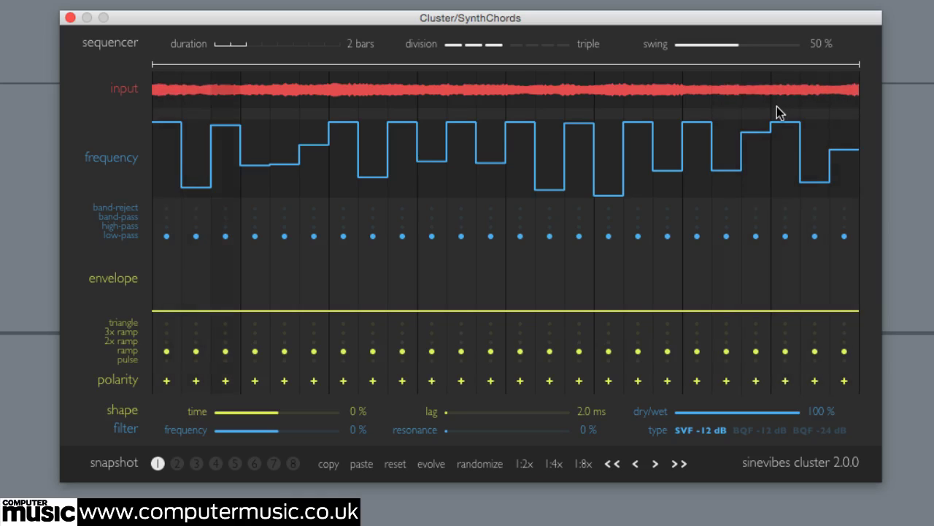
- Switch the sequencer division to quadruple, lower frequency step 30 to mid-height and drop step 32 to minimum
{"action": "left_click", "coordinate": [526, 46]}
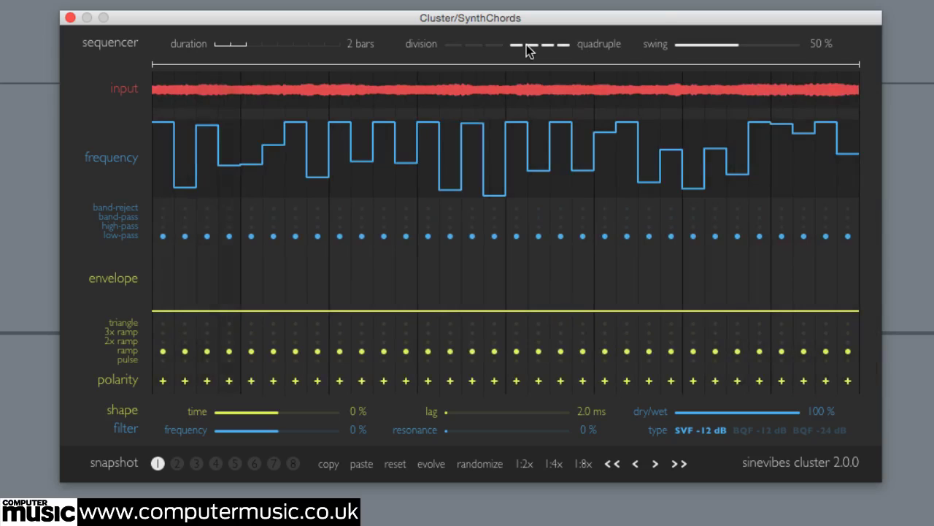
{"action": "left_click_drag", "start_coordinate": [785, 149], "coordinate": [786, 160]}
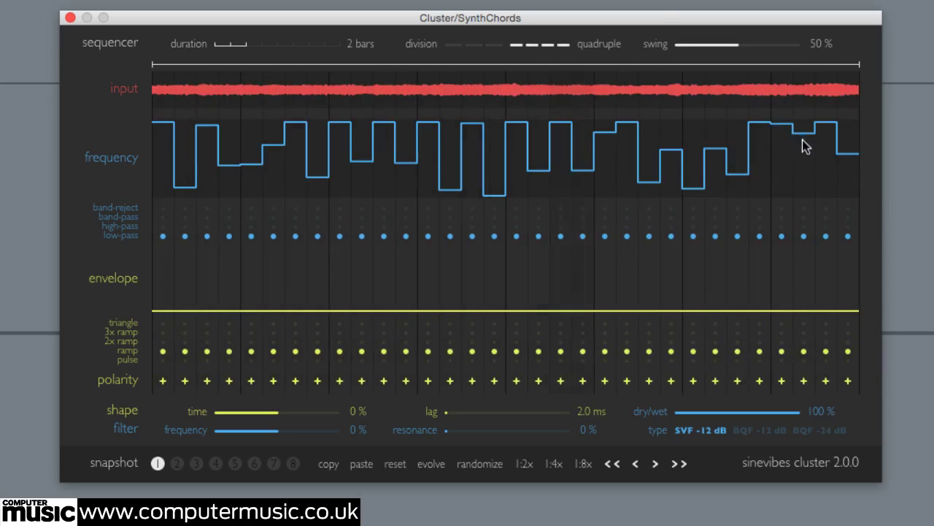
{"action": "left_click_drag", "start_coordinate": [847, 175], "coordinate": [847, 197]}
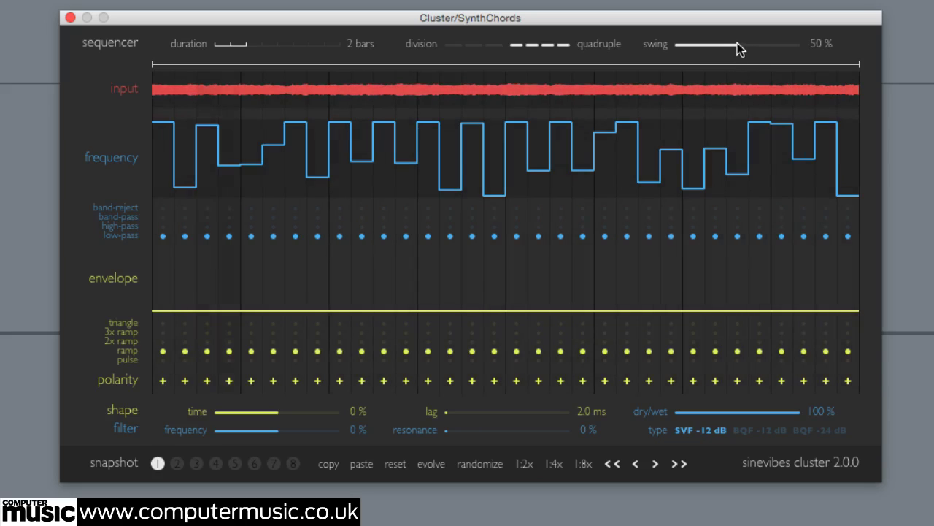
- Try a 72 % swing while dropping frequency steps 5 and 11 to minimum and raising steps 6 and 12, returning the swing to 50 %
{"action": "left_click_drag", "start_coordinate": [738, 44], "coordinate": [791, 44]}
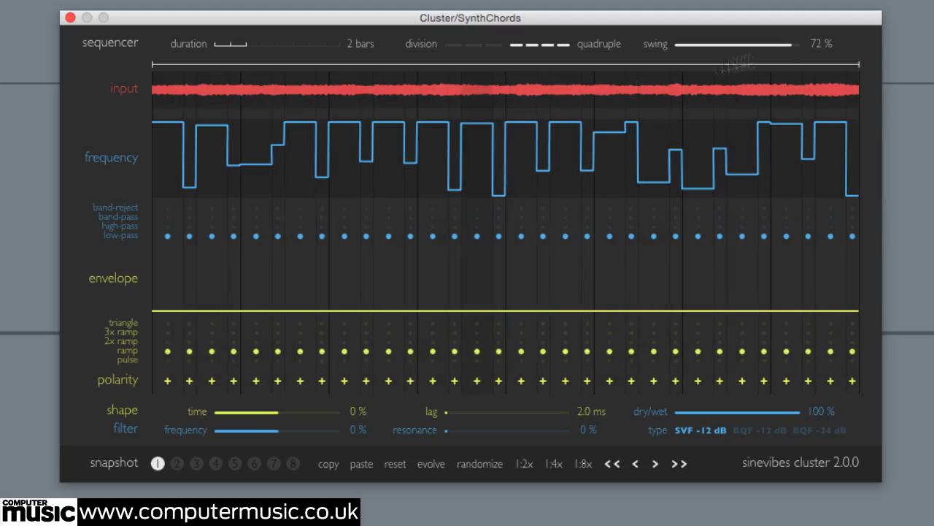
{"action": "left_click", "coordinate": [264, 135]}
{"action": "left_click", "coordinate": [278, 192]}
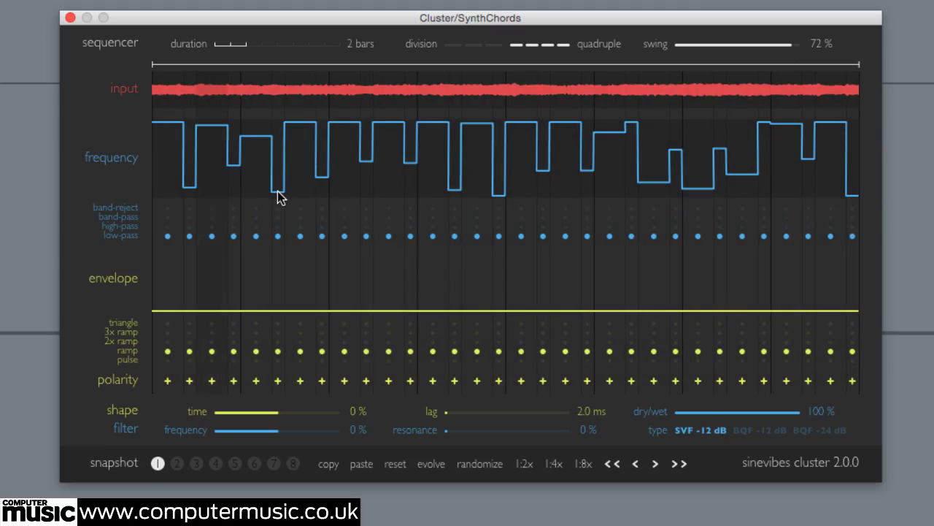
{"action": "left_click", "coordinate": [283, 129]}
{"action": "left_click", "coordinate": [260, 195]}
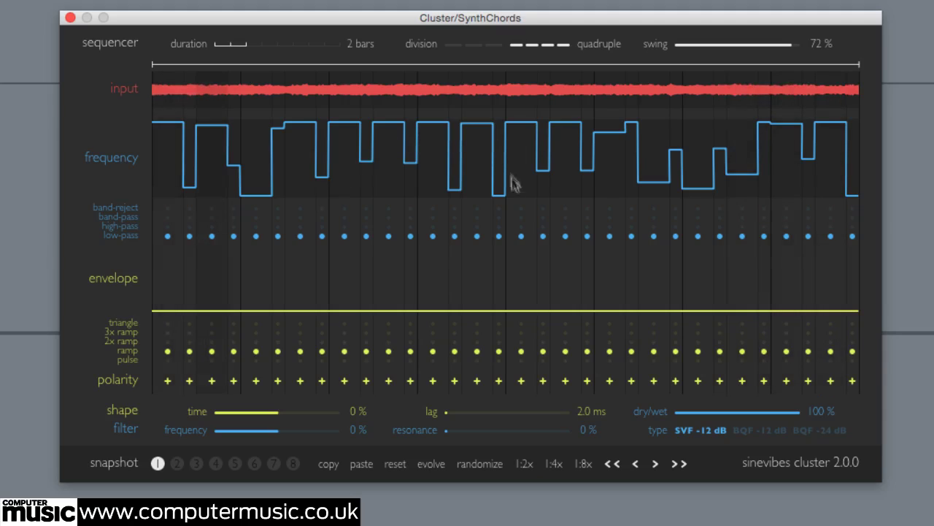
{"action": "left_click", "coordinate": [406, 121]}
{"action": "left_click", "coordinate": [392, 193]}
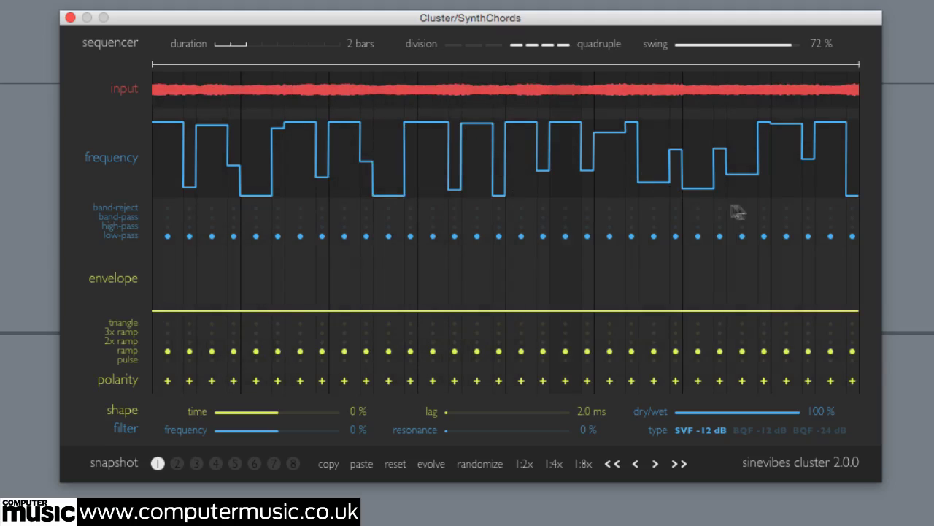
{"action": "left_click_drag", "start_coordinate": [792, 45], "coordinate": [738, 51]}
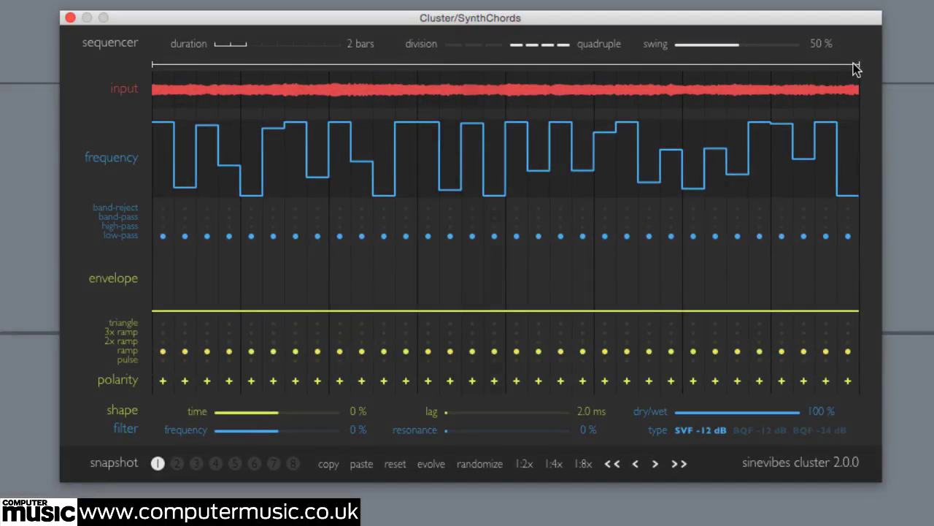
- Shorten the loop to the first 4 steps and reshape their frequencies, lowering steps 1 and 4 and raising step 3 to maximum
{"action": "left_click_drag", "start_coordinate": [855, 67], "coordinate": [241, 66]}
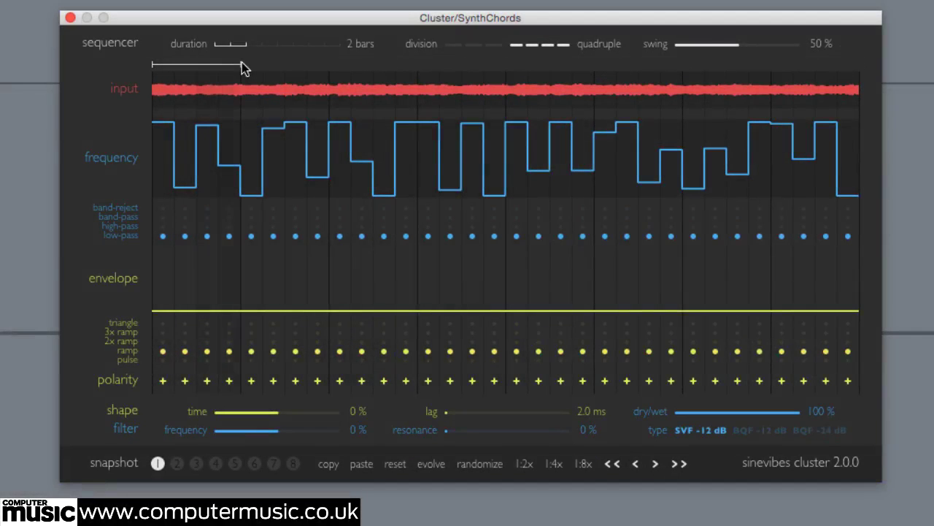
{"action": "left_click", "coordinate": [223, 175]}
{"action": "left_click", "coordinate": [207, 161]}
{"action": "left_click", "coordinate": [227, 184]}
{"action": "left_click", "coordinate": [170, 173]}
{"action": "left_click", "coordinate": [210, 128]}
{"action": "left_click_drag", "start_coordinate": [210, 126], "coordinate": [211, 113]}
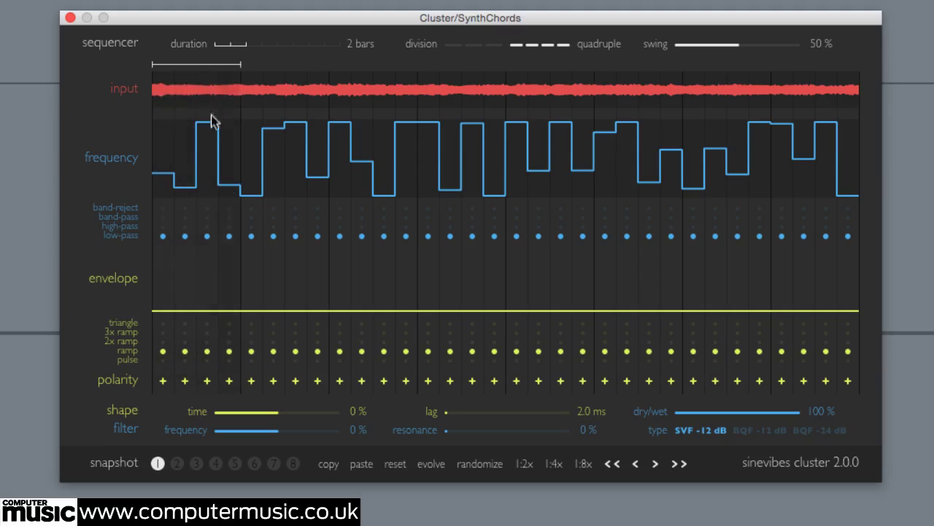
- Extend the loop to 8 steps and reshape the frequencies of steps 6 to 8 into a gentle peak at step 7
{"action": "left_click_drag", "start_coordinate": [240, 64], "coordinate": [325, 68]}
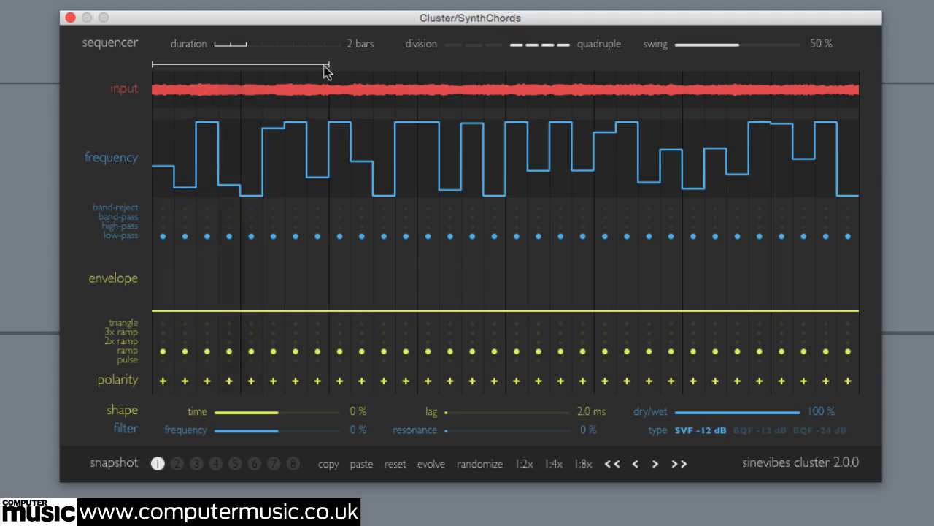
{"action": "left_click", "coordinate": [283, 178]}
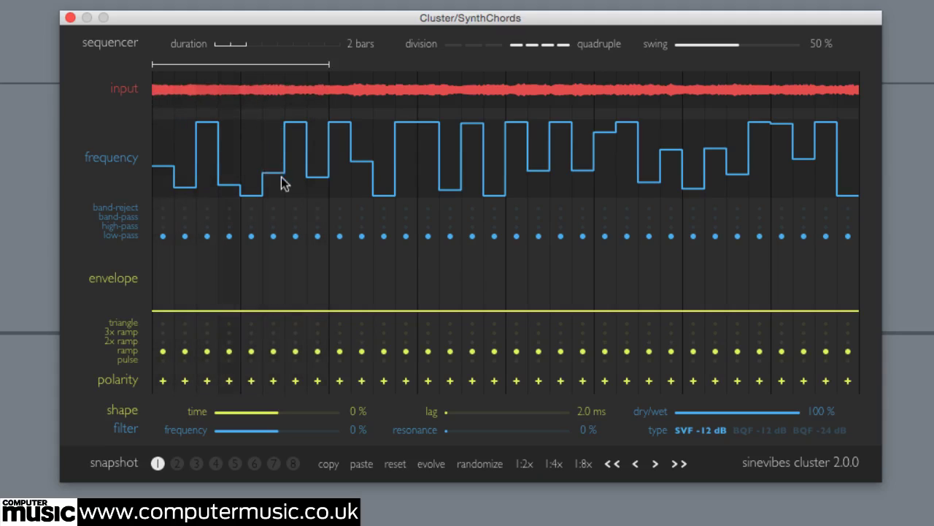
{"action": "left_click", "coordinate": [277, 156]}
{"action": "left_click", "coordinate": [309, 171]}
{"action": "left_click", "coordinate": [321, 167]}
{"action": "left_click", "coordinate": [272, 146]}
{"action": "left_click", "coordinate": [304, 170]}
{"action": "left_click", "coordinate": [314, 152]}
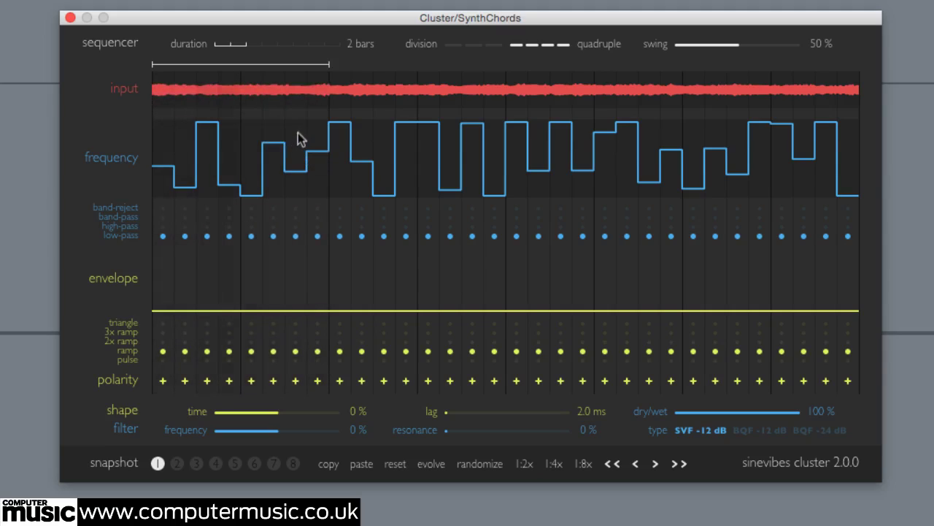
{"action": "left_click", "coordinate": [310, 142]}
{"action": "left_click", "coordinate": [296, 130]}
- Extend the loop to 16 steps, lower frequency steps 12 and 13 while varying step 15, and restore the full 32-step loop
{"action": "left_click_drag", "start_coordinate": [378, 67], "coordinate": [514, 70]}
{"action": "left_click", "coordinate": [432, 167]}
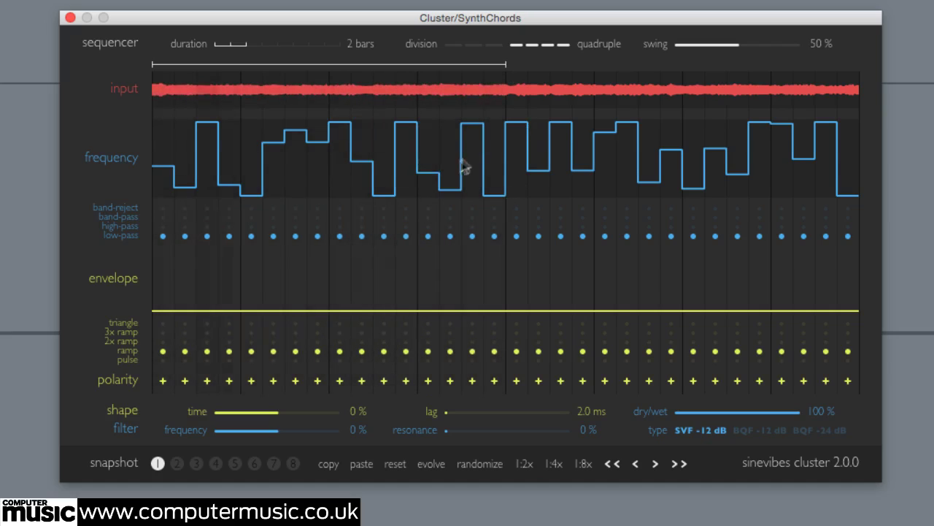
{"action": "left_click", "coordinate": [409, 135]}
{"action": "left_click", "coordinate": [460, 189]}
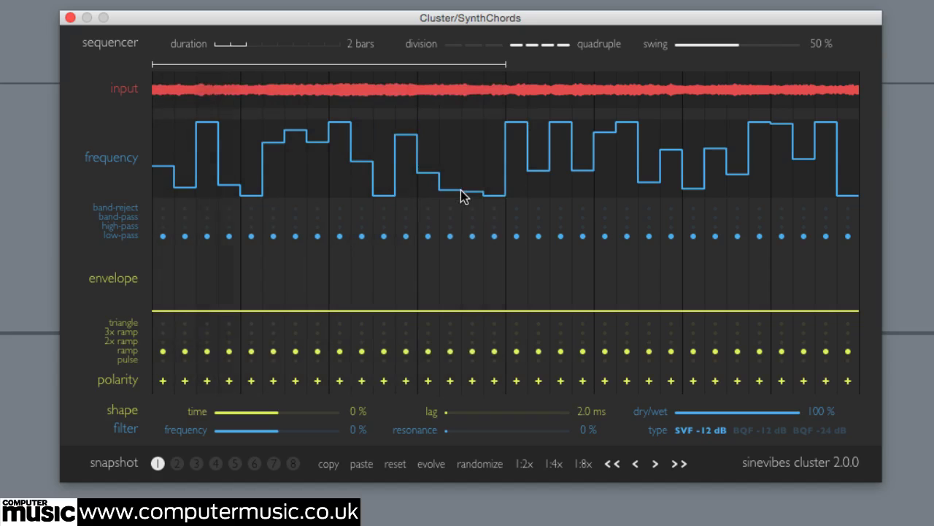
{"action": "left_click", "coordinate": [469, 119]}
{"action": "left_click_drag", "start_coordinate": [506, 71], "coordinate": [859, 72]}
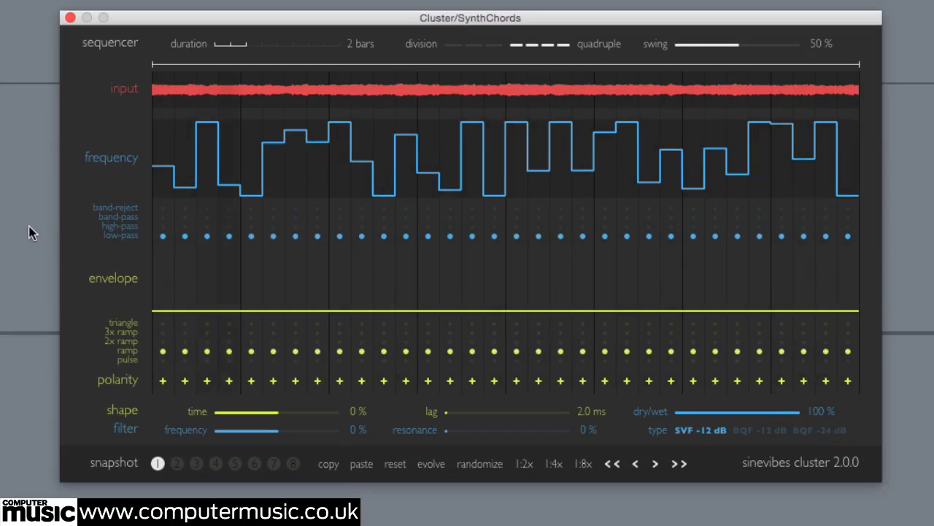
- Assign high-pass filtering to steps 1, 3 and 8, band-reject to step 2, and band-pass to steps 4, 6 and 7
{"action": "left_click", "coordinate": [163, 227]}
{"action": "left_click", "coordinate": [207, 218]}
{"action": "left_click", "coordinate": [230, 217]}
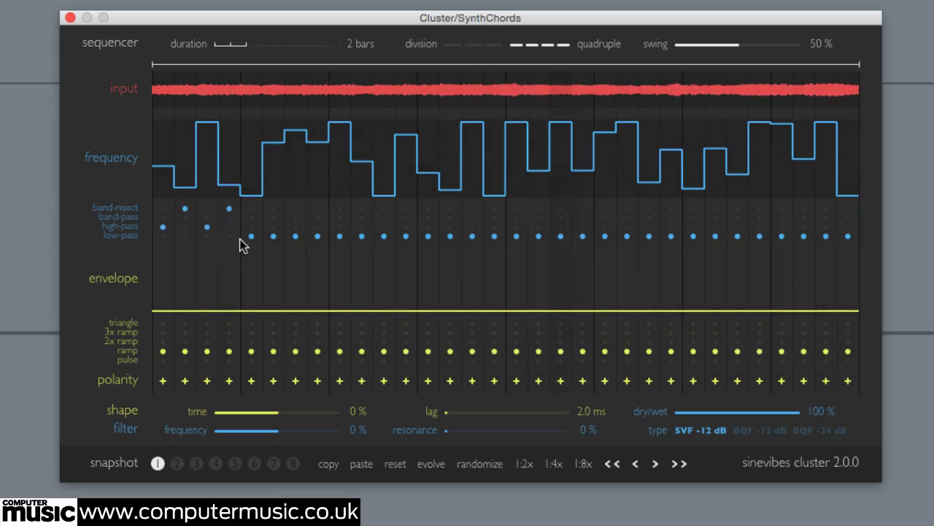
{"action": "left_click", "coordinate": [230, 218]}
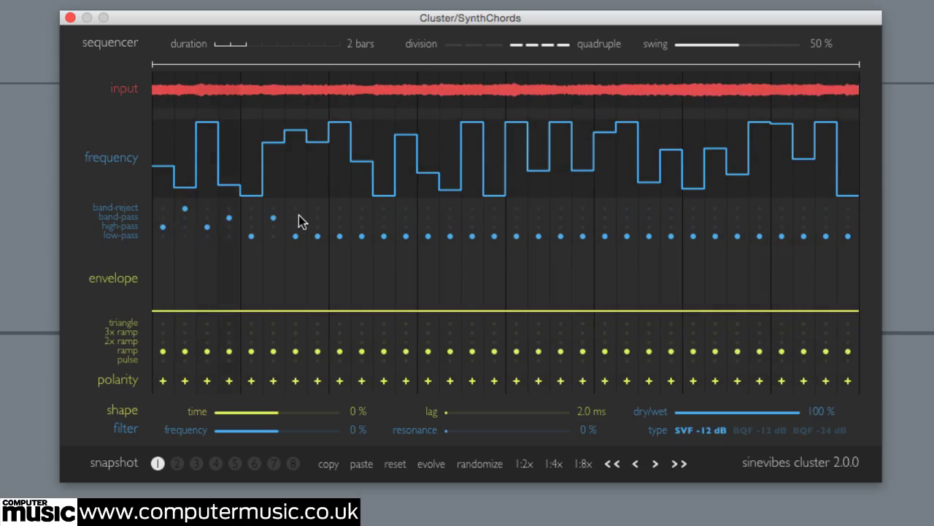
{"action": "left_click", "coordinate": [318, 226]}
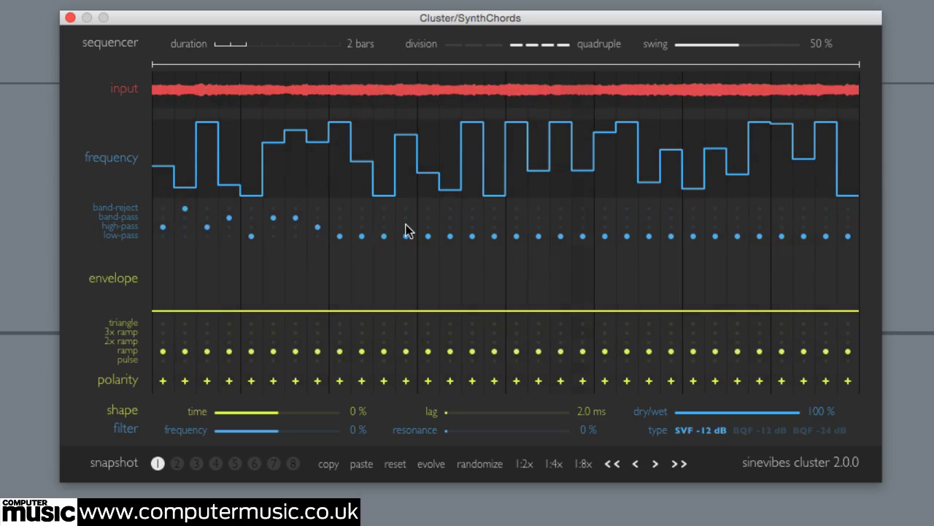
- Set steps 10, 12, 14, 18, 20, 26 and 31 to band-pass and steps 16, 22 and 29 to high-pass
{"action": "left_click", "coordinate": [361, 218]}
{"action": "left_click", "coordinate": [406, 217]}
{"action": "left_click", "coordinate": [450, 217]}
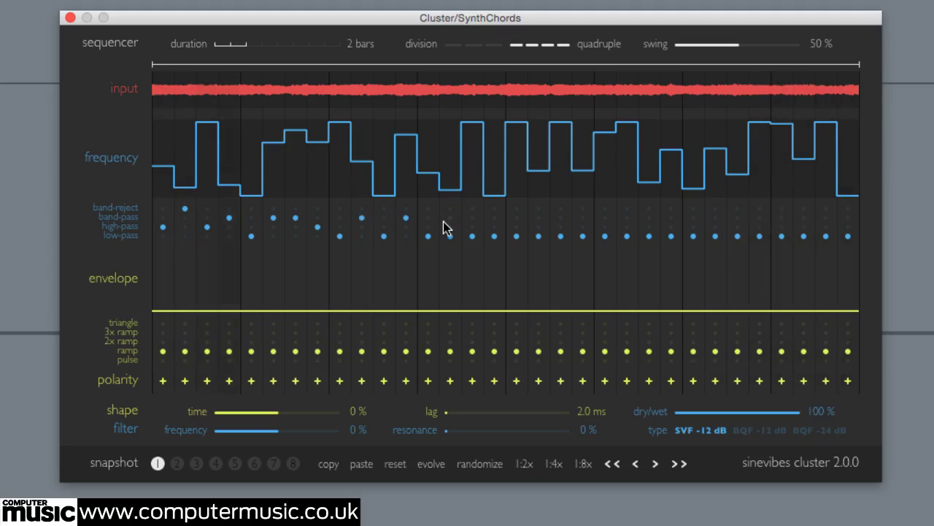
{"action": "left_click", "coordinate": [494, 227]}
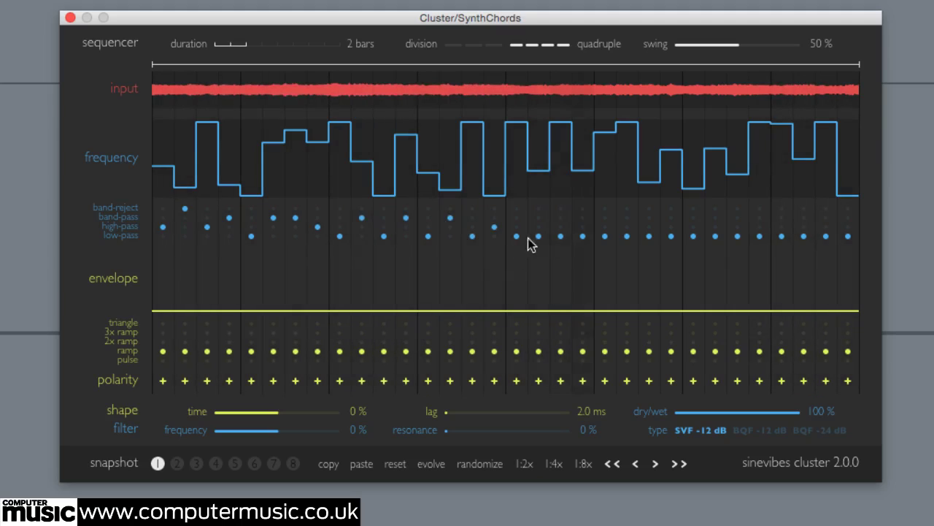
{"action": "left_click", "coordinate": [539, 218]}
{"action": "left_click", "coordinate": [583, 217]}
{"action": "left_click", "coordinate": [627, 227]}
{"action": "left_click", "coordinate": [782, 226]}
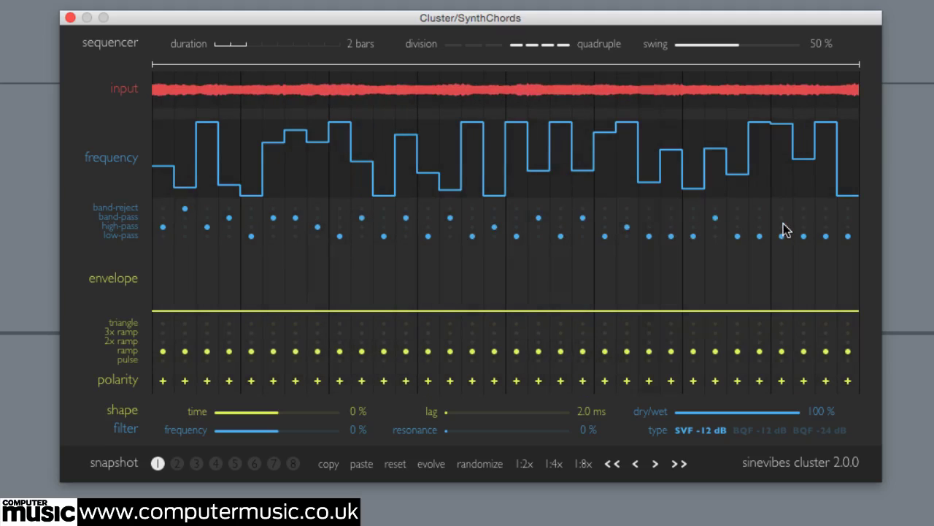
{"action": "left_click", "coordinate": [828, 218]}
- Try mixed filter-type patterns, including low-pass, band-pass, high-pass and band-reject blocks of eight steps, and return all steps to low-pass
{"action": "mouse_move", "coordinate": [166, 235]}
{"action": "left_mouse_down"}
{"action": "mouse_move", "coordinate": [672, 234]}
{"action": "mouse_move", "coordinate": [808, 219]}
{"action": "mouse_move", "coordinate": [417, 235]}
{"action": "mouse_move", "coordinate": [208, 217]}
{"action": "left_mouse_up"}
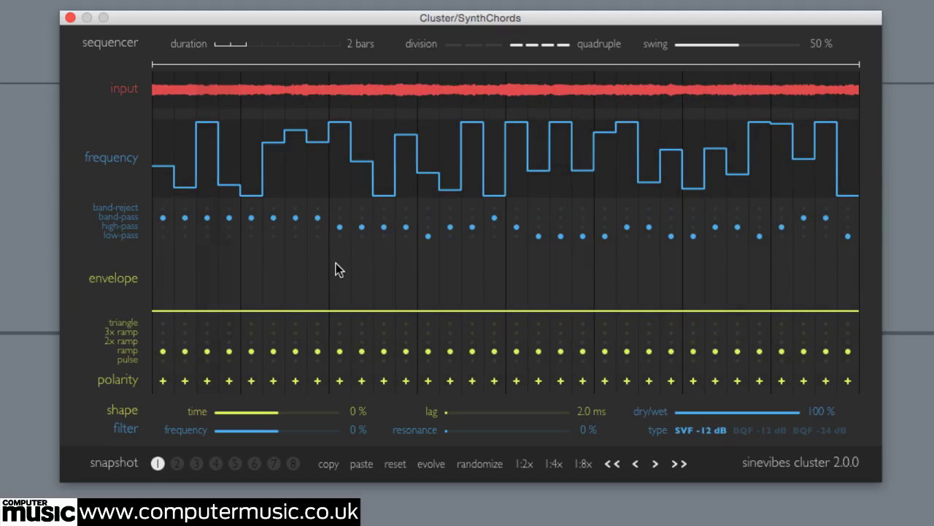
{"action": "mouse_move", "coordinate": [164, 235]}
{"action": "left_mouse_down"}
{"action": "mouse_move", "coordinate": [319, 242]}
{"action": "mouse_move", "coordinate": [495, 224]}
{"action": "mouse_move", "coordinate": [547, 232]}
{"action": "mouse_move", "coordinate": [521, 233]}
{"action": "mouse_move", "coordinate": [682, 232]}
{"action": "mouse_move", "coordinate": [706, 221]}
{"action": "mouse_move", "coordinate": [693, 211]}
{"action": "mouse_move", "coordinate": [855, 216]}
{"action": "left_mouse_up"}
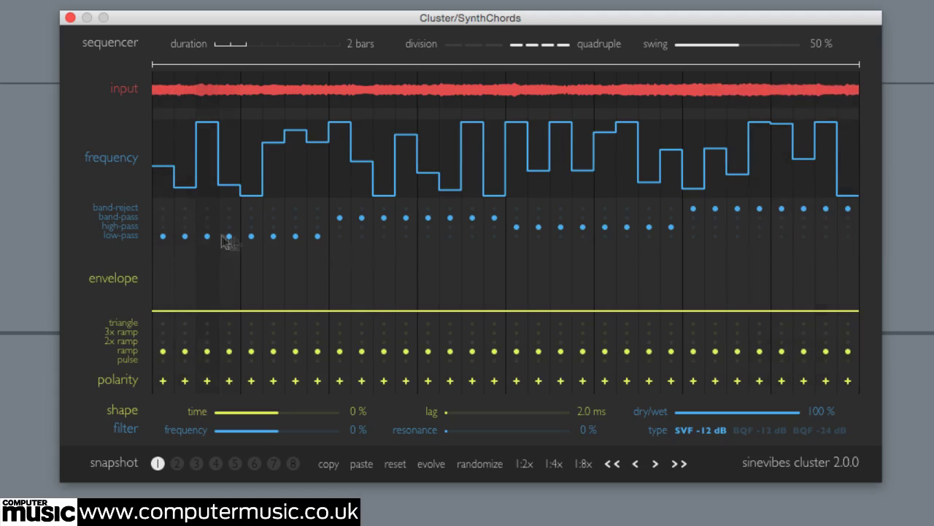
{"action": "mouse_move", "coordinate": [172, 233]}
{"action": "left_mouse_down"}
{"action": "mouse_move", "coordinate": [340, 242]}
{"action": "mouse_move", "coordinate": [745, 226]}
{"action": "mouse_move", "coordinate": [856, 243]}
{"action": "left_mouse_up"}
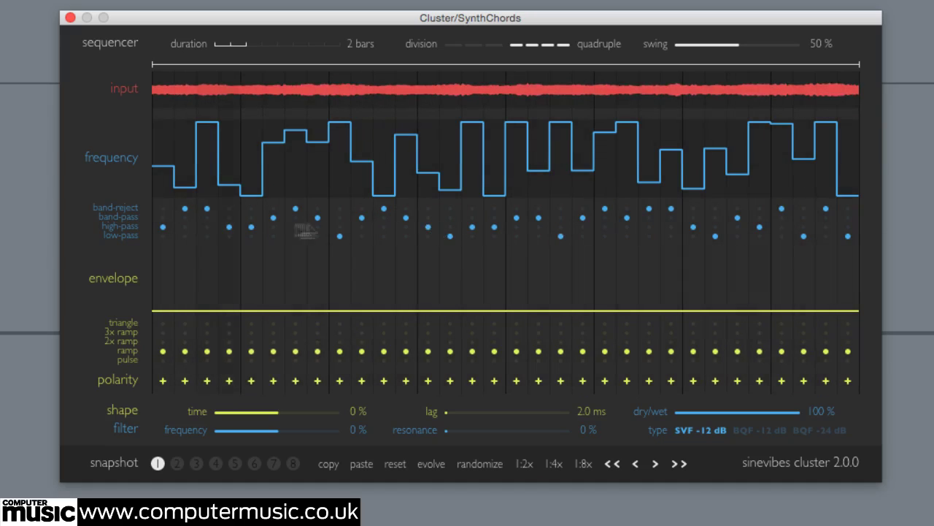
{"action": "left_click", "coordinate": [164, 238], "text": "alt"}
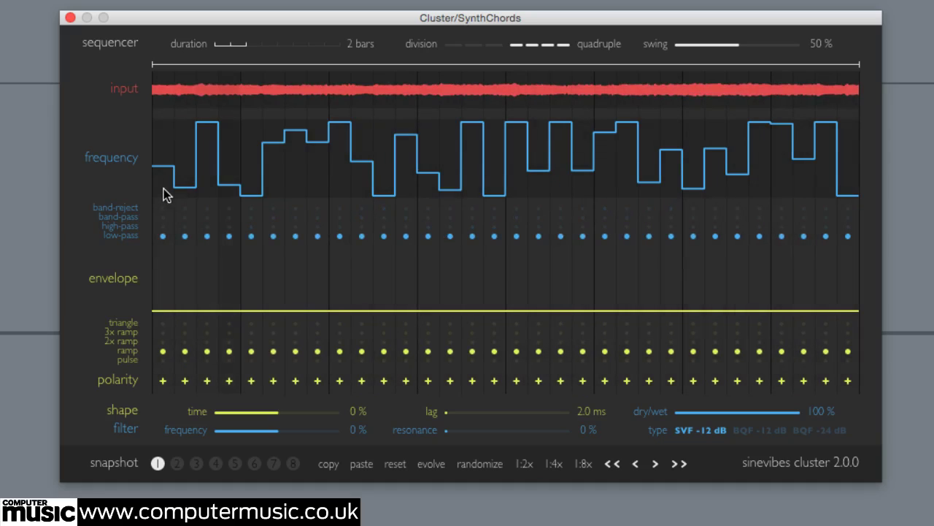
- Drop all frequency steps to minimum and raise the envelopes on steps 1, 4, 7, 9, 12, 15, 17, 20, 23, 25, 28 and 31
{"action": "left_click_drag", "start_coordinate": [165, 182], "coordinate": [163, 206]}
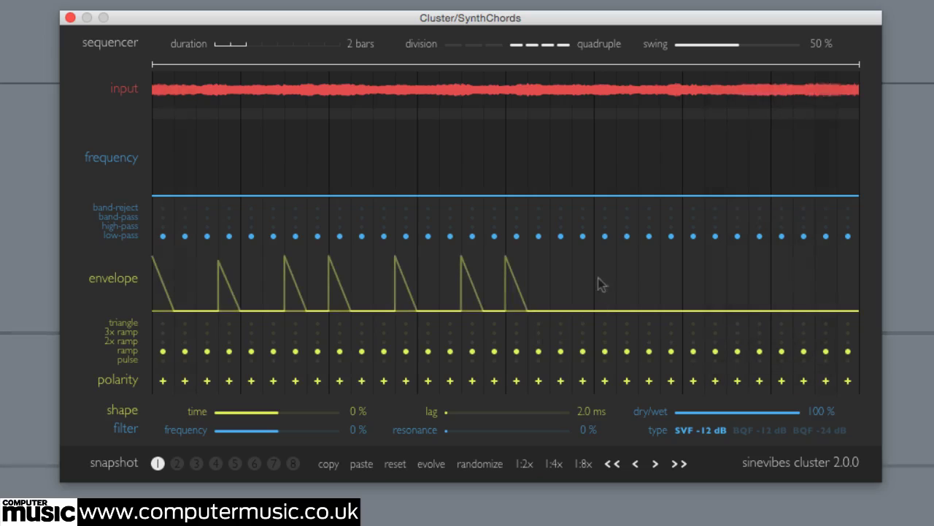
{"action": "left_click_drag", "start_coordinate": [587, 273], "coordinate": [590, 252]}
{"action": "left_click_drag", "start_coordinate": [642, 274], "coordinate": [650, 217]}
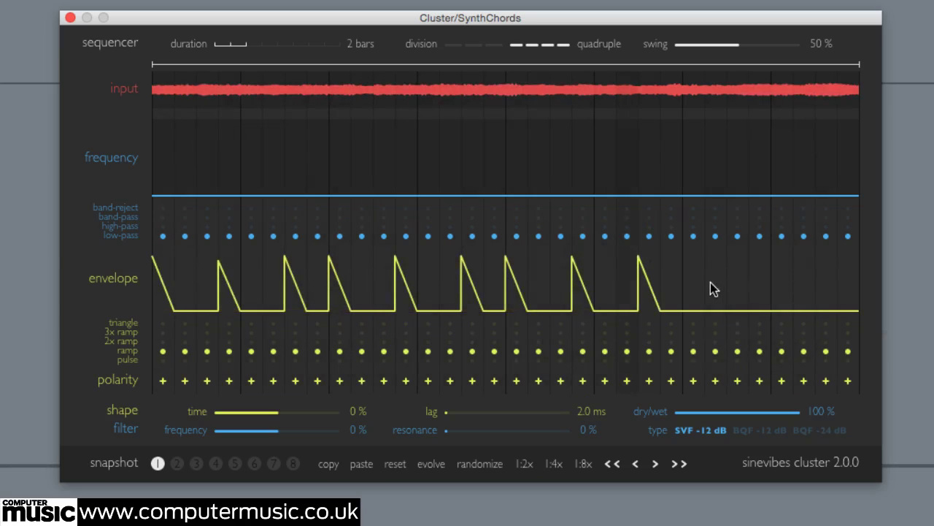
{"action": "left_click", "coordinate": [701, 265]}
{"action": "left_click", "coordinate": [757, 280]}
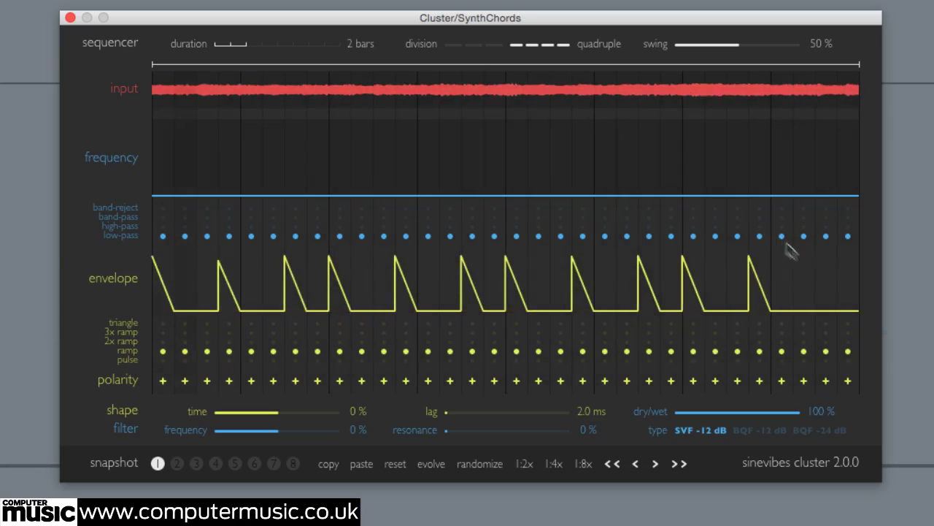
{"action": "left_click", "coordinate": [820, 279]}
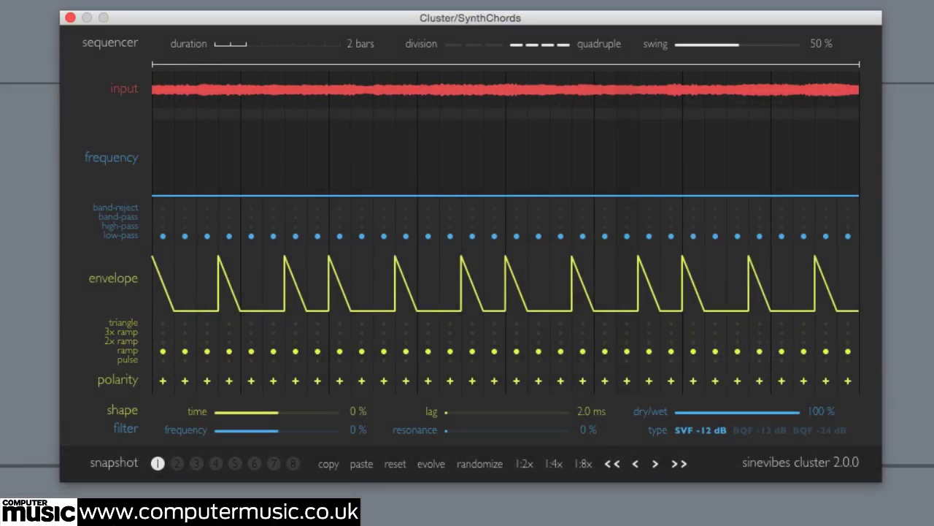
- Try the pulse, ramp, 2x ramp and 3x ramp envelope shapes across all steps, ending on triangle for every step
{"action": "left_click", "coordinate": [163, 359]}
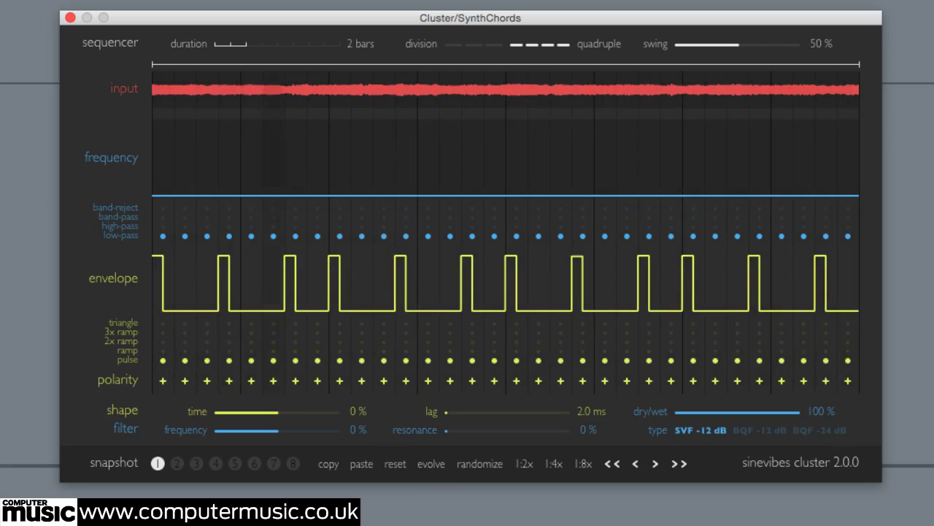
{"action": "left_click", "coordinate": [162, 350]}
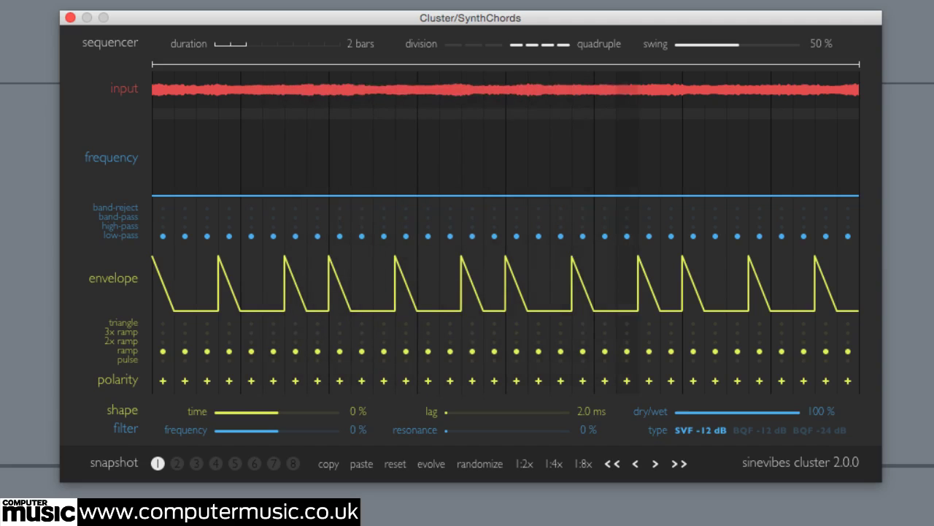
{"action": "left_click", "coordinate": [164, 341]}
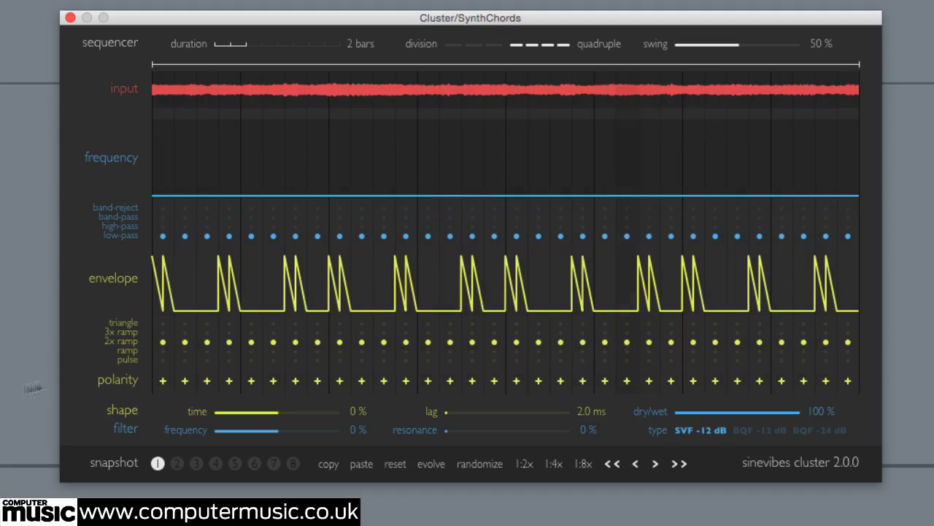
{"action": "left_click", "coordinate": [162, 332], "text": "alt"}
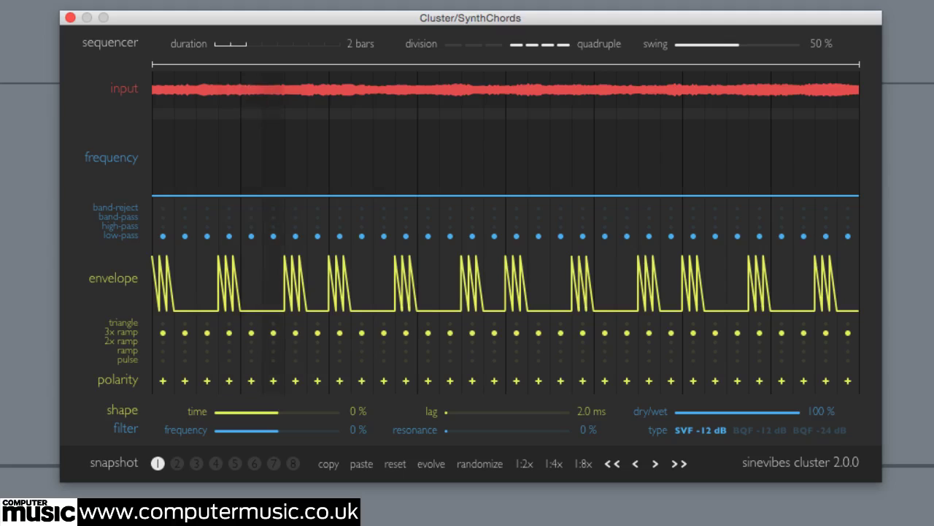
{"action": "left_click", "coordinate": [163, 322], "text": "alt"}
{"action": "left_click", "coordinate": [164, 323], "text": "alt"}
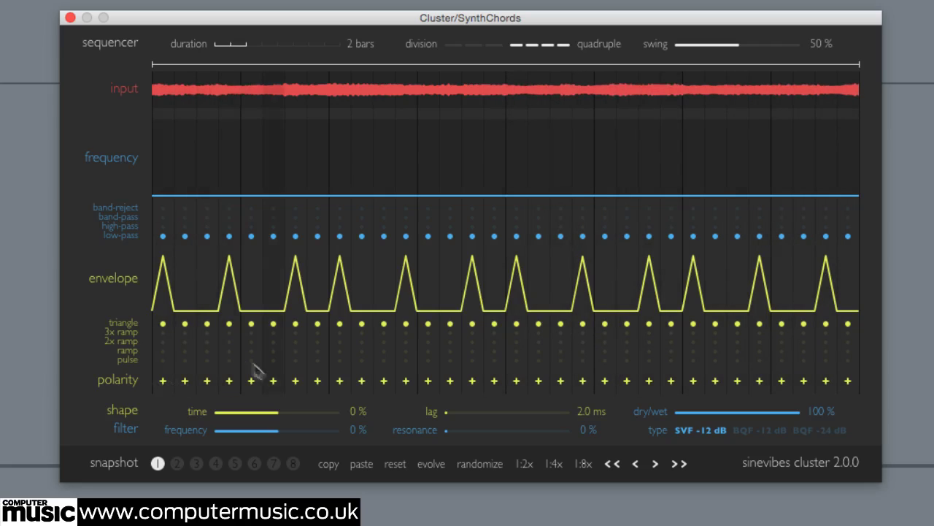
- Set every step's envelope shape to pulse and change steps 4, 7 and 12 to ramp
{"action": "left_click", "coordinate": [164, 359]}
{"action": "left_click", "coordinate": [228, 351]}
{"action": "left_click", "coordinate": [296, 349]}
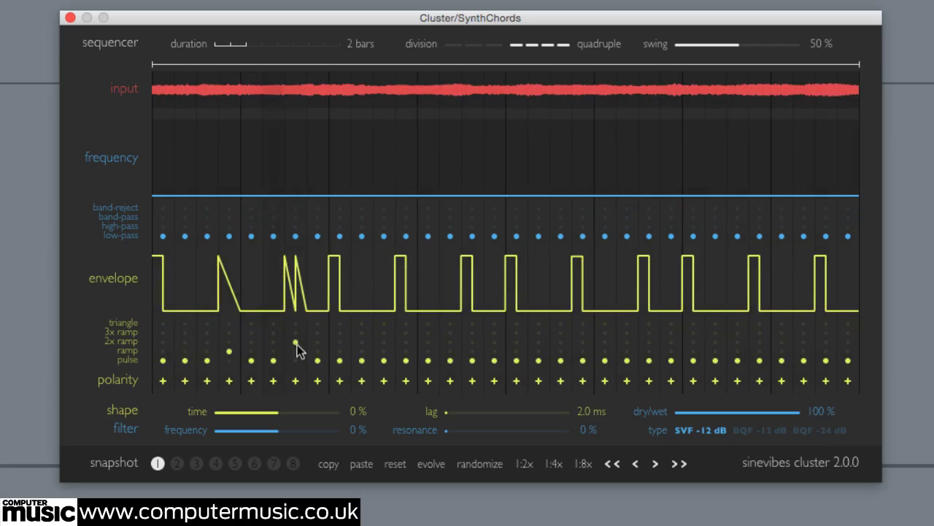
{"action": "left_click", "coordinate": [295, 322]}
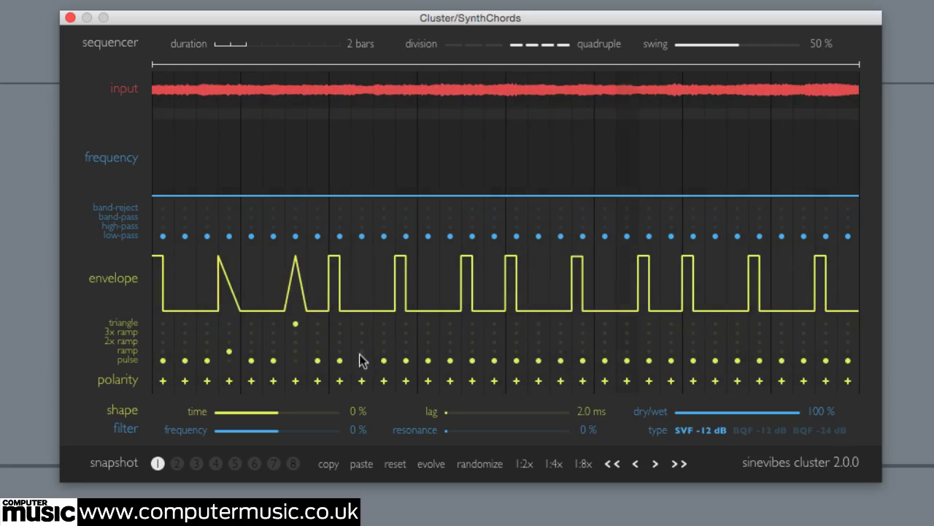
{"action": "left_click", "coordinate": [406, 352]}
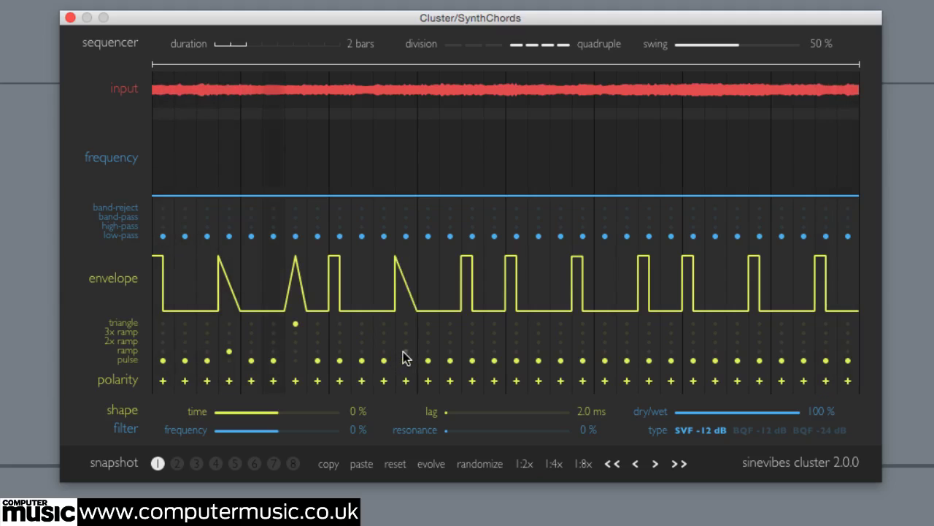
{"action": "left_click", "coordinate": [295, 341]}
{"action": "left_click", "coordinate": [295, 351]}
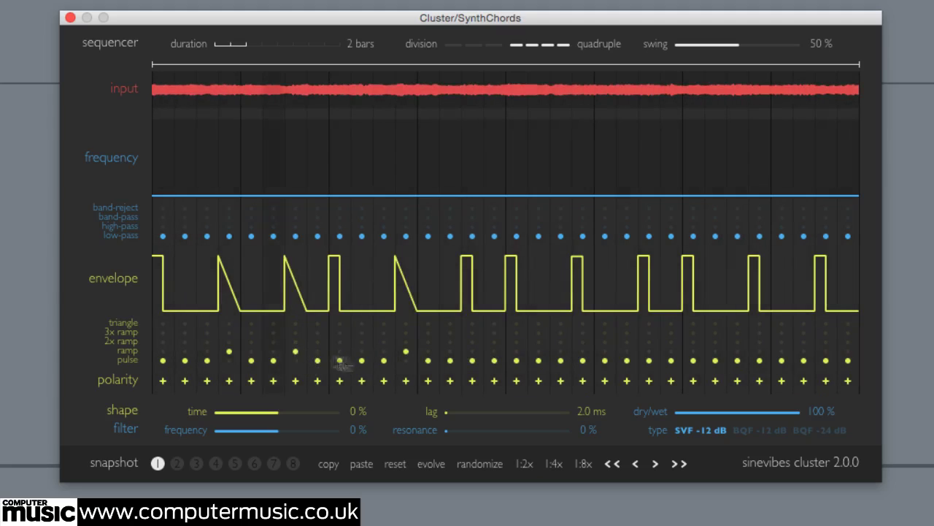
- Set the envelopes of steps 15, 20 and 23 to ramp, trying ramp on steps 17 and 25 but returning them to pulse
{"action": "left_click", "coordinate": [472, 351]}
{"action": "left_click", "coordinate": [517, 351]}
{"action": "left_click", "coordinate": [516, 358]}
{"action": "left_click", "coordinate": [582, 351]}
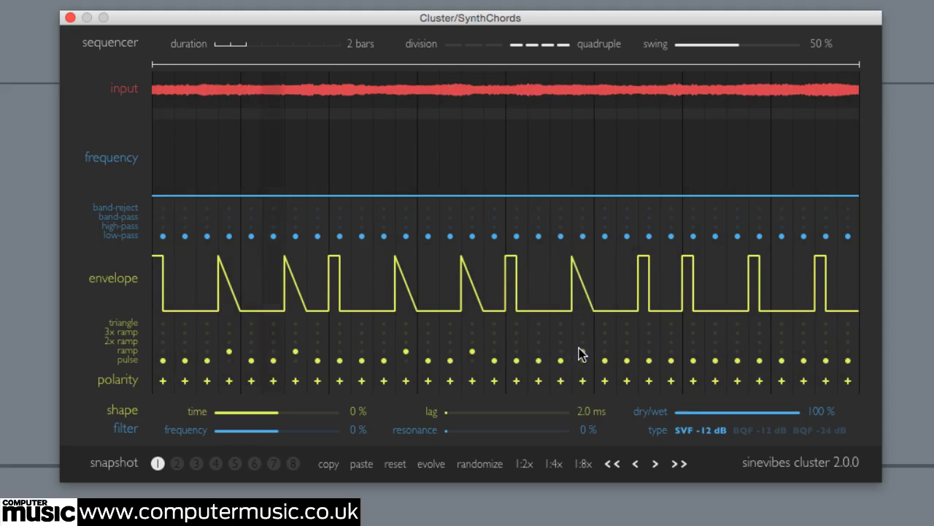
{"action": "left_click", "coordinate": [583, 380]}
{"action": "left_click", "coordinate": [584, 381]}
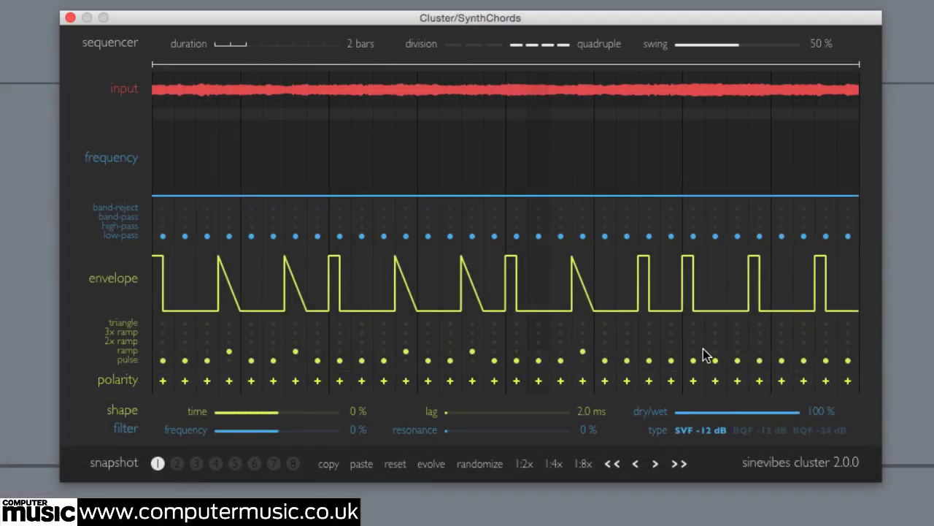
{"action": "left_click", "coordinate": [692, 352]}
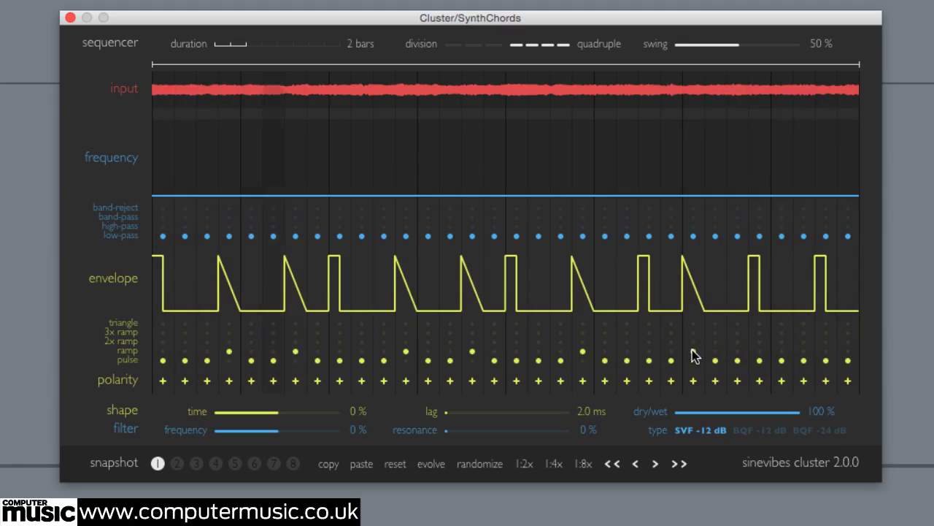
{"action": "left_click", "coordinate": [692, 360]}
{"action": "left_click", "coordinate": [649, 351]}
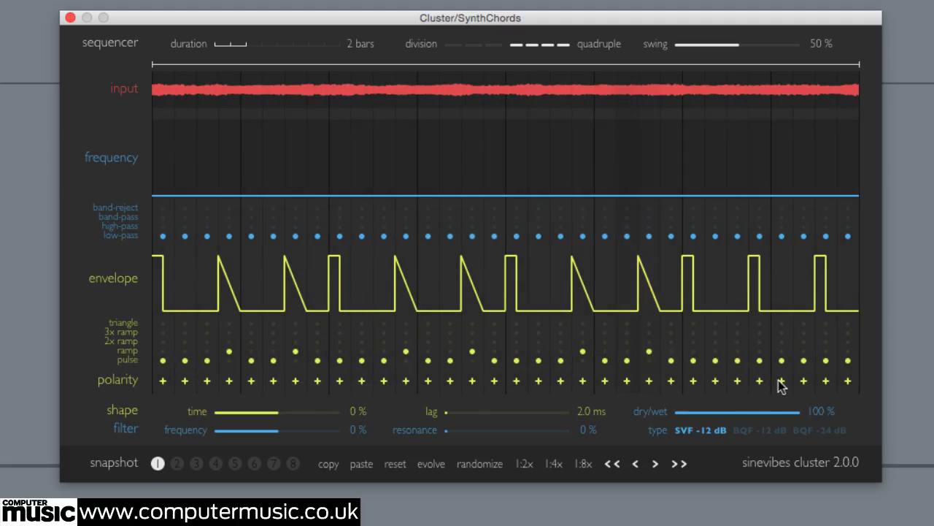
- Try negative polarity on steps 28 and 31, return both to positive, and set step 28 to ramp and step 30 to 3x ramp
{"action": "left_click", "coordinate": [827, 381]}
{"action": "left_click", "coordinate": [761, 380]}
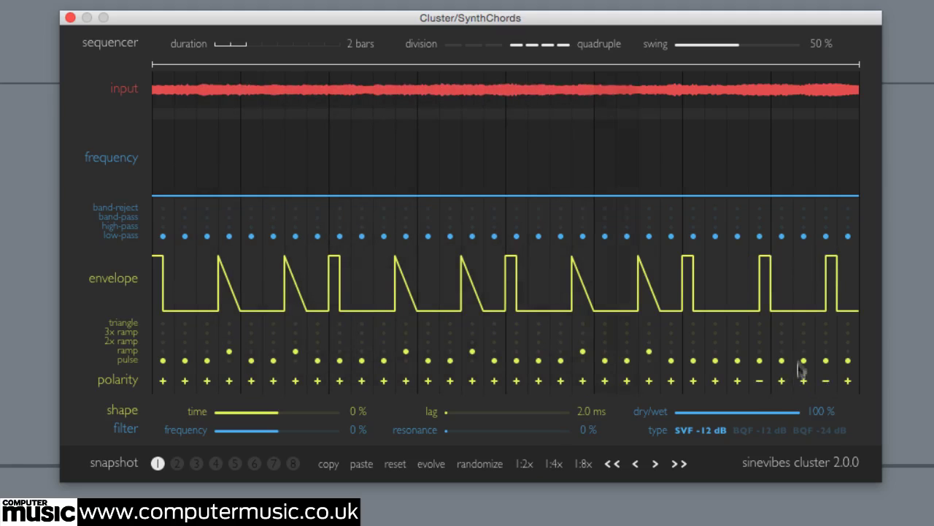
{"action": "left_click", "coordinate": [803, 333]}
{"action": "left_click", "coordinate": [760, 381]}
{"action": "left_click", "coordinate": [760, 380]}
{"action": "left_click", "coordinate": [760, 381]}
{"action": "left_click", "coordinate": [759, 351]}
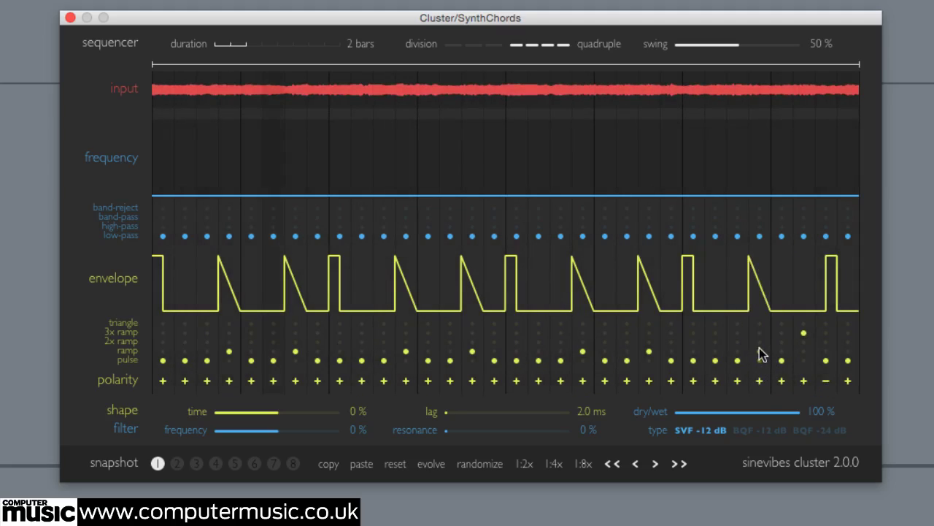
{"action": "left_click", "coordinate": [827, 381]}
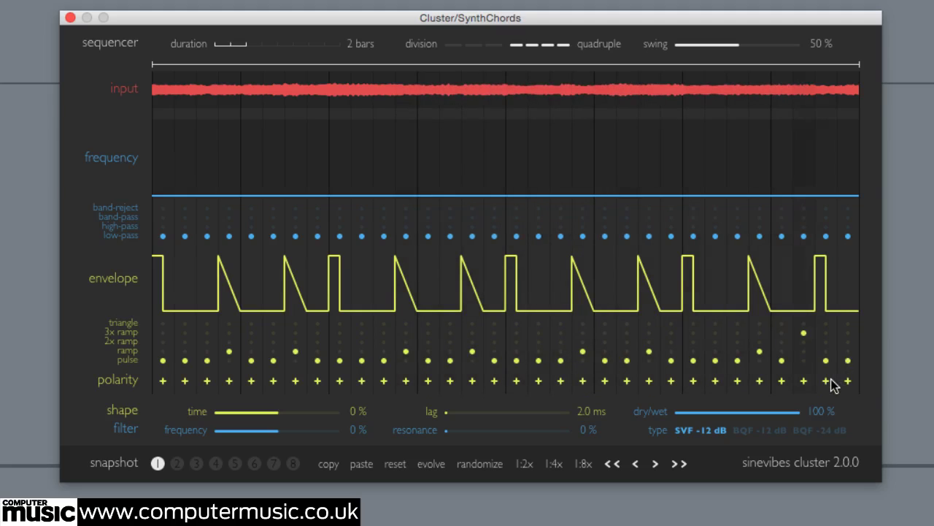
- Invert the envelope polarity of steps 28 and 31 and set step 31 to ramp
{"action": "left_click", "coordinate": [760, 380]}
{"action": "left_click", "coordinate": [825, 380]}
{"action": "left_click", "coordinate": [825, 351]}
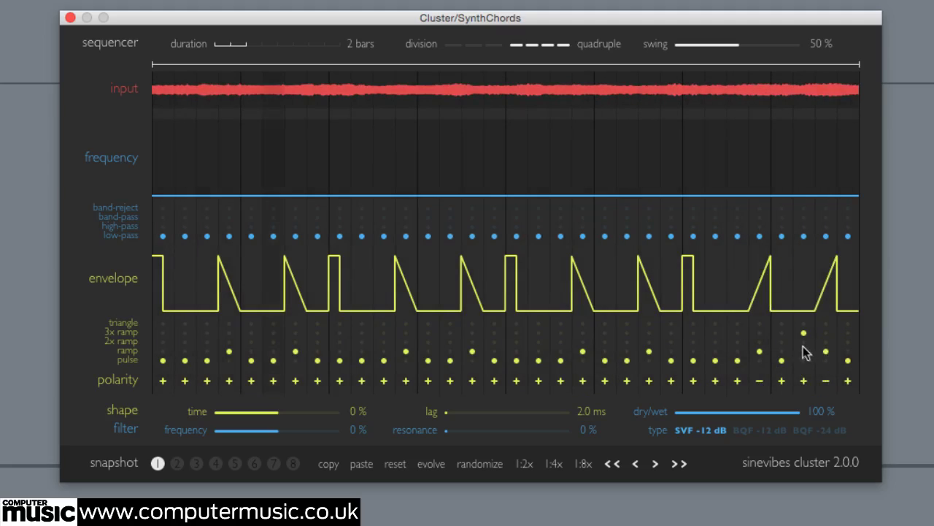
- Try the 2x ramp, 3x ramp and pulse shapes on step 28, ending on ramp with positive polarity
{"action": "left_click", "coordinate": [760, 342]}
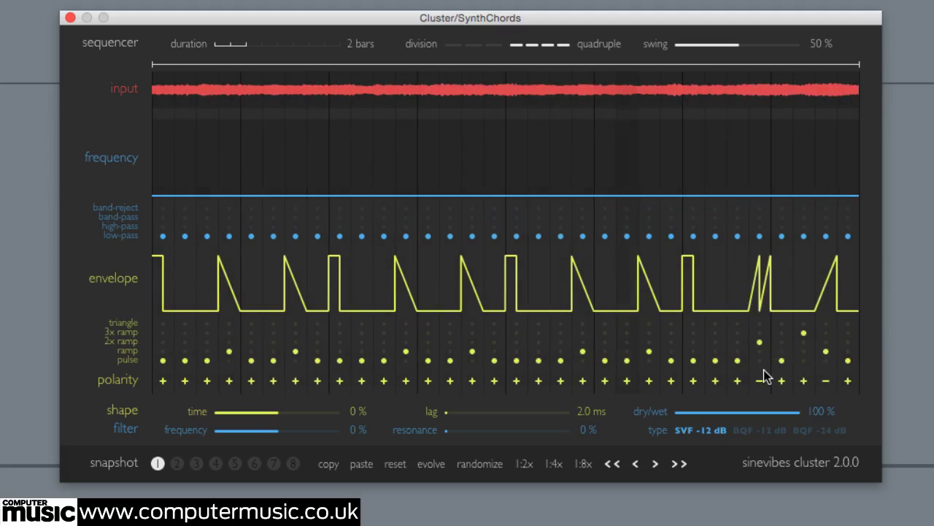
{"action": "left_click", "coordinate": [760, 333]}
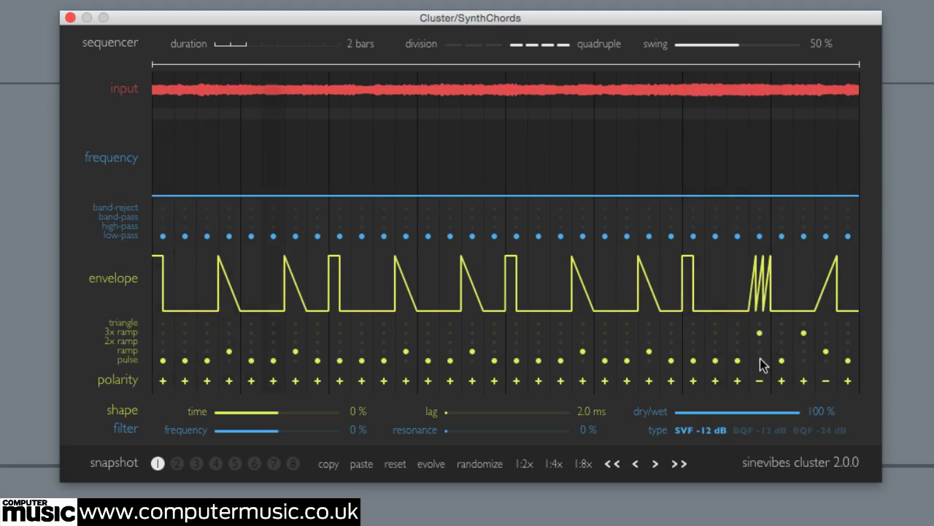
{"action": "left_click", "coordinate": [761, 381]}
{"action": "left_click", "coordinate": [760, 342]}
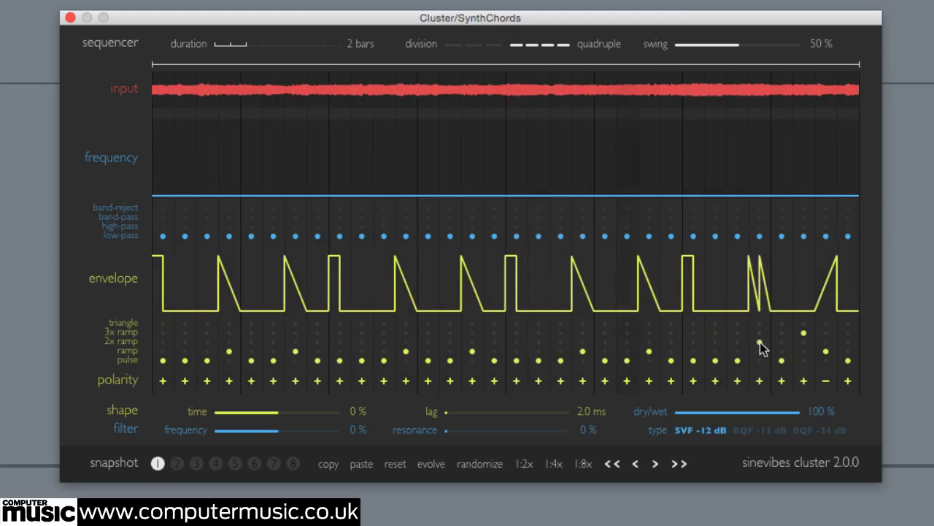
{"action": "left_click", "coordinate": [760, 351]}
{"action": "left_click", "coordinate": [760, 360]}
{"action": "left_click", "coordinate": [760, 342]}
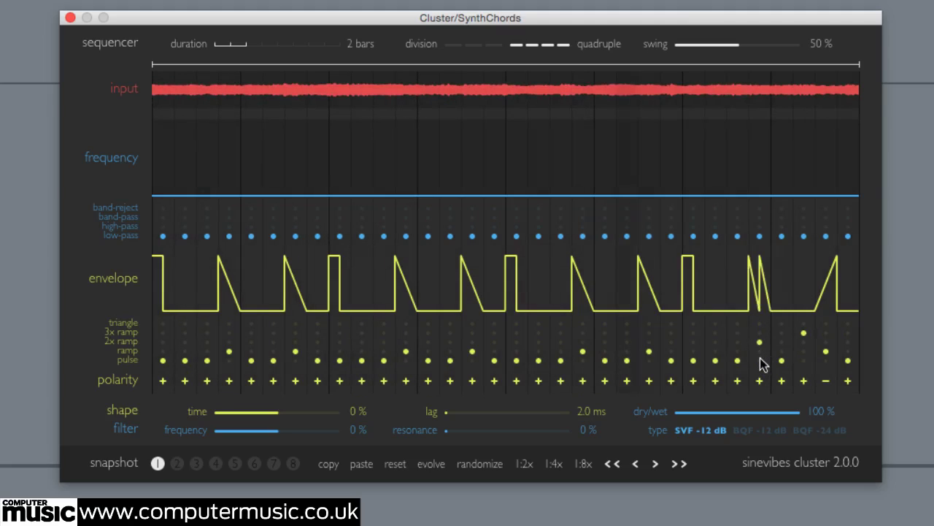
{"action": "left_click", "coordinate": [760, 352]}
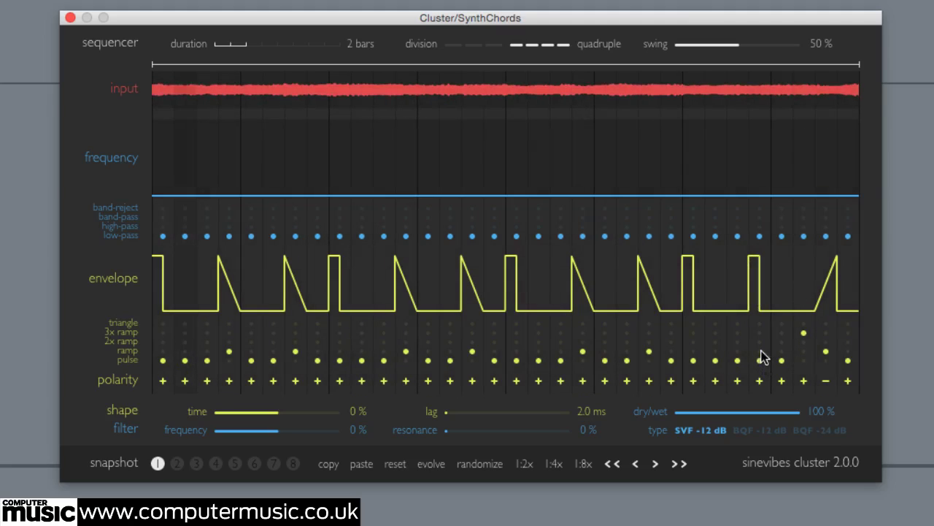
- Try the triangle, 3x ramp and 2x ramp shapes on step 31, ending on pulse with positive polarity
{"action": "left_click", "coordinate": [826, 331]}
{"action": "left_click", "coordinate": [825, 322]}
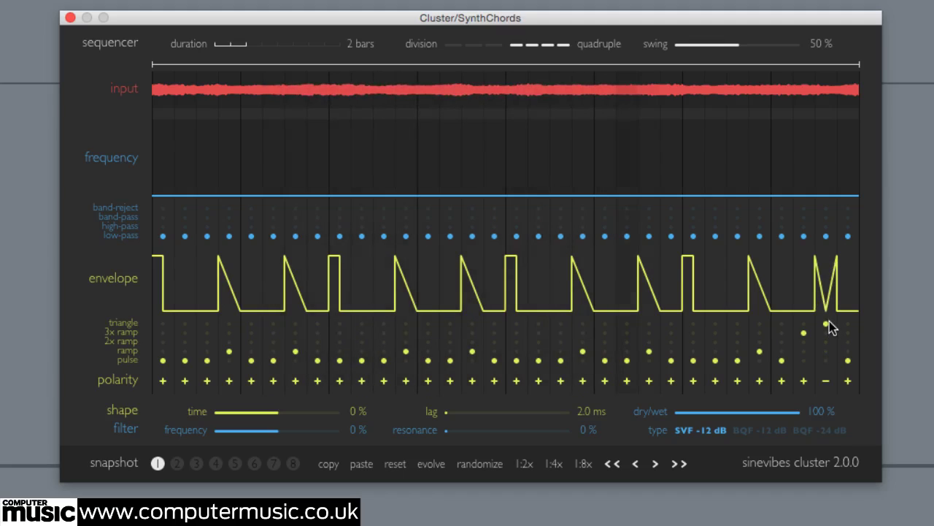
{"action": "left_click", "coordinate": [827, 332]}
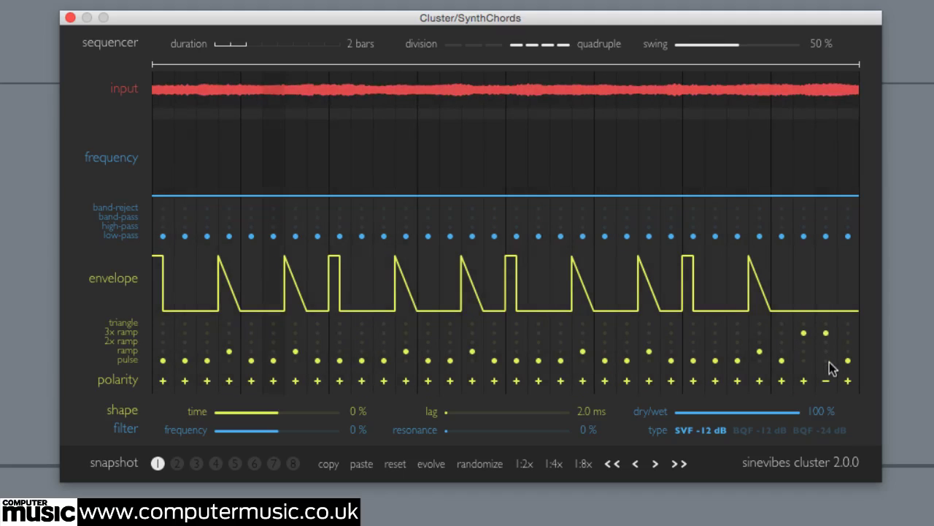
{"action": "left_click", "coordinate": [829, 379]}
{"action": "left_click", "coordinate": [826, 351]}
{"action": "left_click", "coordinate": [826, 341]}
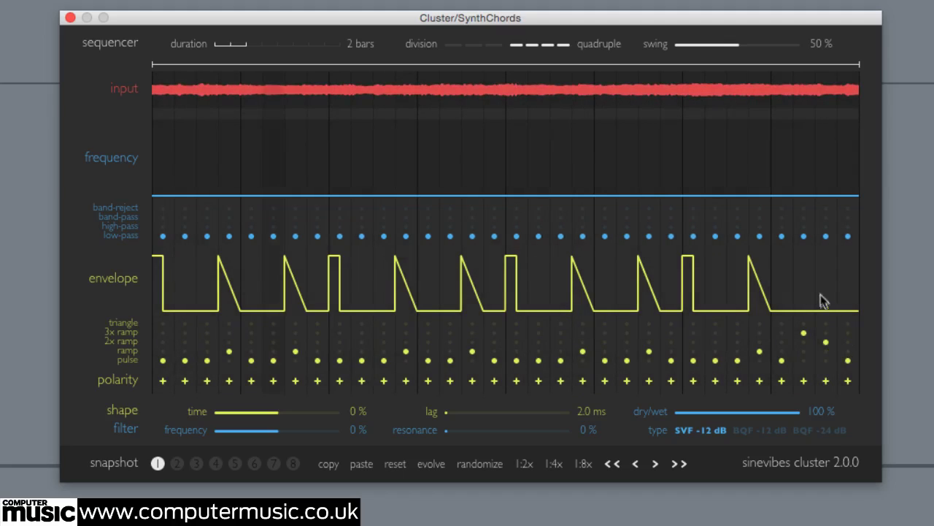
{"action": "left_click", "coordinate": [826, 360]}
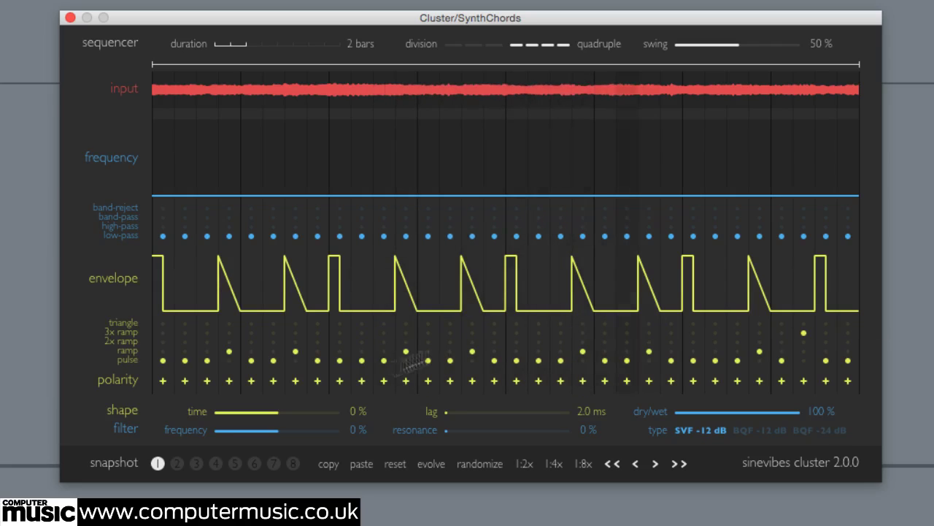
- Try the envelope time at +50 % and adjust the lag, returning time to 0 % and lag to 2.0 ms
{"action": "left_click_drag", "start_coordinate": [284, 411], "coordinate": [338, 413]}
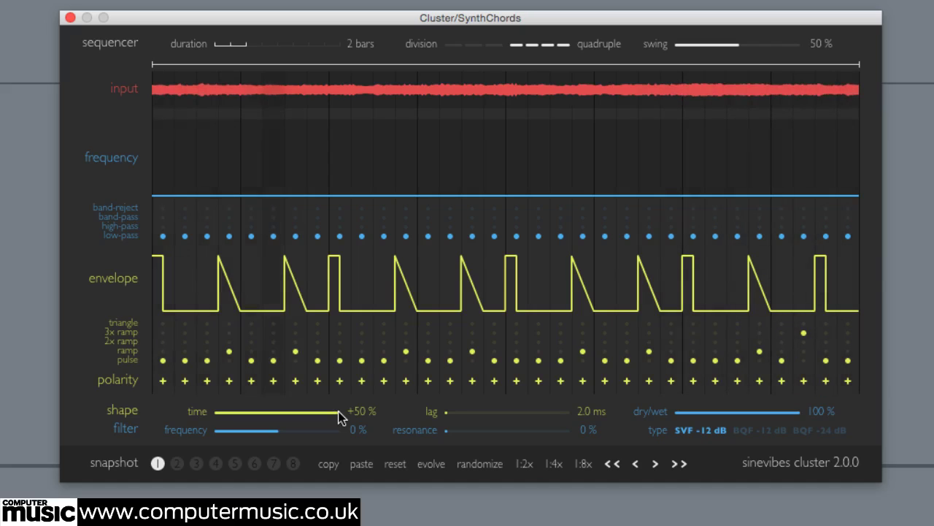
{"action": "left_click_drag", "start_coordinate": [338, 412], "coordinate": [289, 418]}
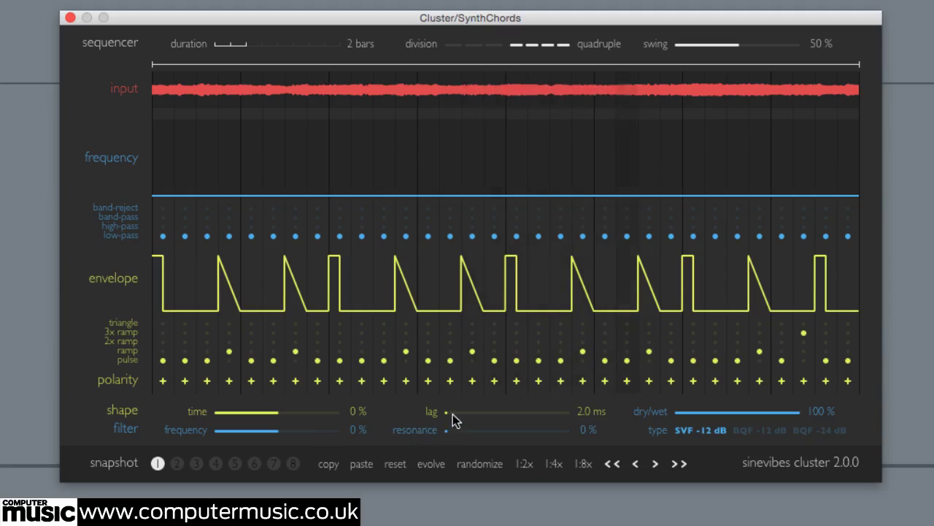
{"action": "mouse_move", "coordinate": [453, 414]}
{"action": "left_mouse_down"}
{"action": "mouse_move", "coordinate": [566, 412]}
{"action": "mouse_move", "coordinate": [447, 416]}
{"action": "left_mouse_up"}
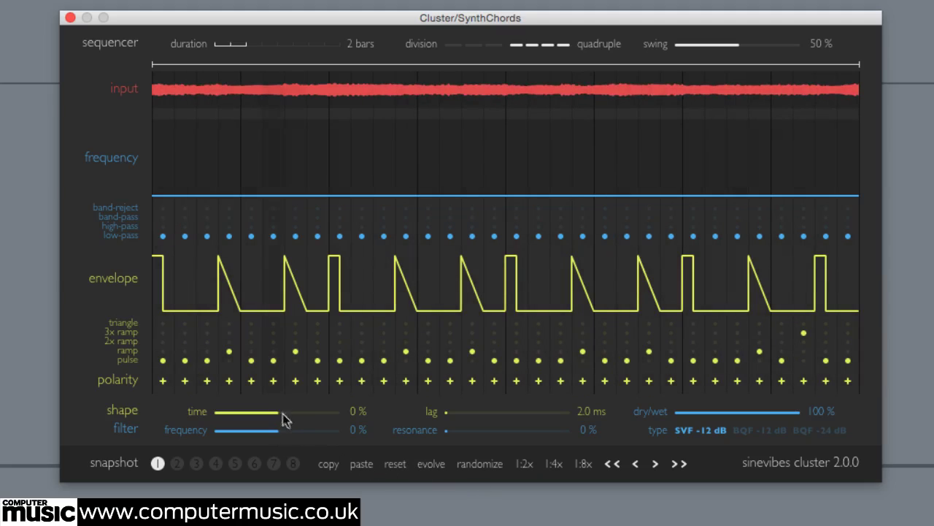
- Set all frequency steps to mid-range and try the filter frequency offset at -50 % with a longer envelope time
{"action": "left_click", "coordinate": [164, 156]}
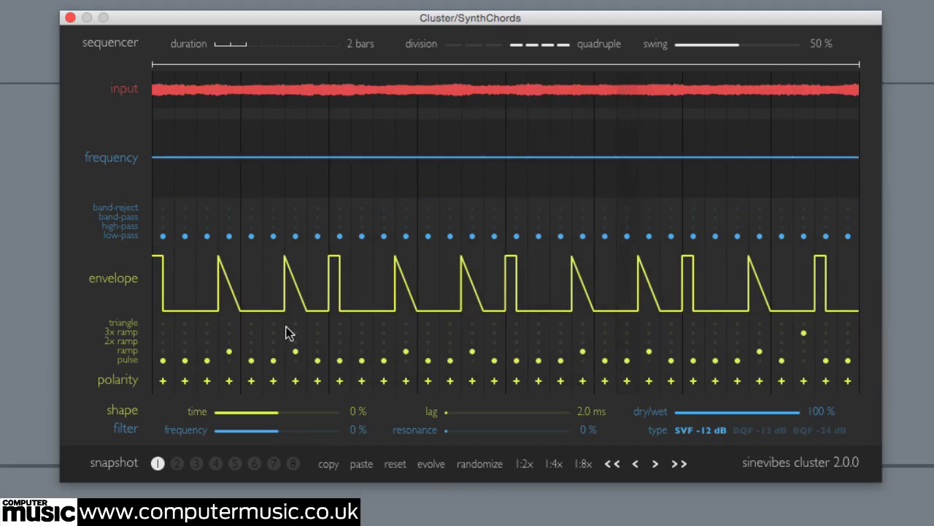
{"action": "left_click_drag", "start_coordinate": [280, 431], "coordinate": [205, 436]}
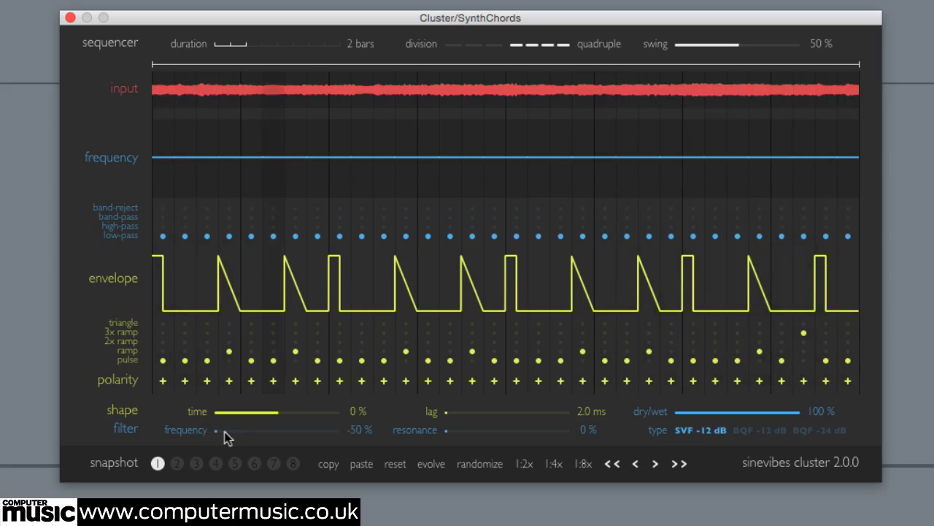
{"action": "left_click_drag", "start_coordinate": [277, 413], "coordinate": [332, 413]}
{"action": "left_click", "coordinate": [274, 431]}
{"action": "left_click_drag", "start_coordinate": [276, 438], "coordinate": [209, 438]}
- Set the envelope time to +7 % and lower all frequency steps to near the minimum
{"action": "left_click_drag", "start_coordinate": [323, 417], "coordinate": [278, 431]}
{"action": "left_click", "coordinate": [285, 415]}
{"action": "left_click_drag", "start_coordinate": [168, 180], "coordinate": [170, 190]}
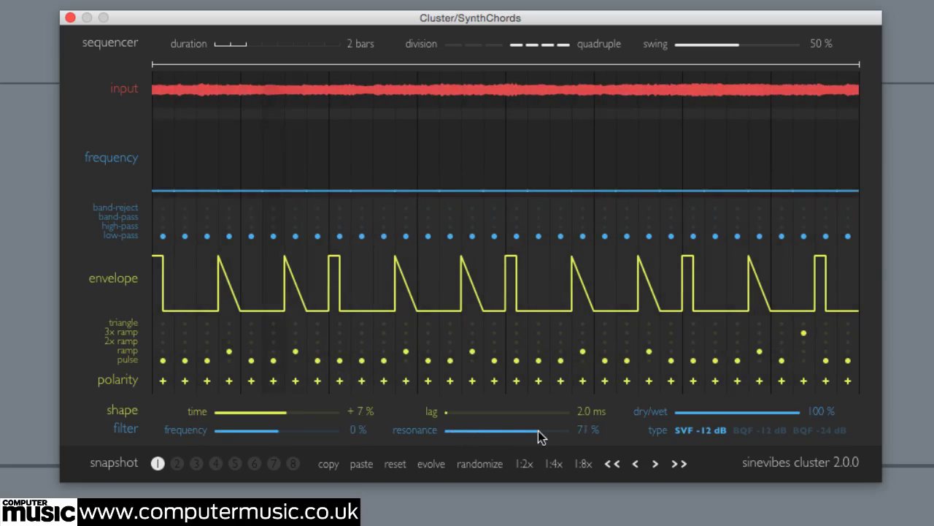
- Build snapshot 2 with 45 % resonance, mid-range frequency steps and a varied pulse envelope pattern across the steps
{"action": "left_click", "coordinate": [176, 462]}
{"action": "left_click_drag", "start_coordinate": [452, 436], "coordinate": [514, 431]}
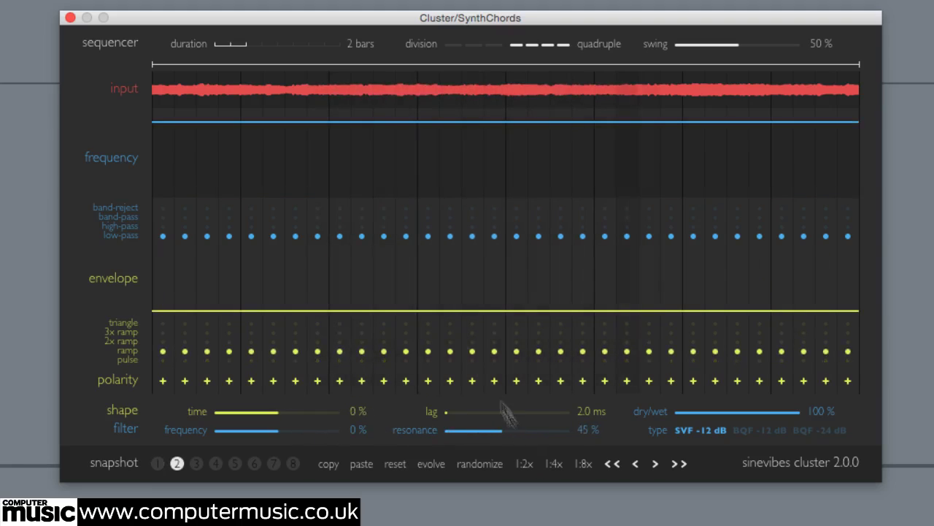
{"action": "left_click_drag", "start_coordinate": [180, 183], "coordinate": [298, 168]}
{"action": "mouse_move", "coordinate": [174, 273]}
{"action": "left_mouse_down"}
{"action": "mouse_move", "coordinate": [198, 233]}
{"action": "mouse_move", "coordinate": [267, 263]}
{"action": "mouse_move", "coordinate": [616, 254]}
{"action": "mouse_move", "coordinate": [855, 269]}
{"action": "left_mouse_up"}
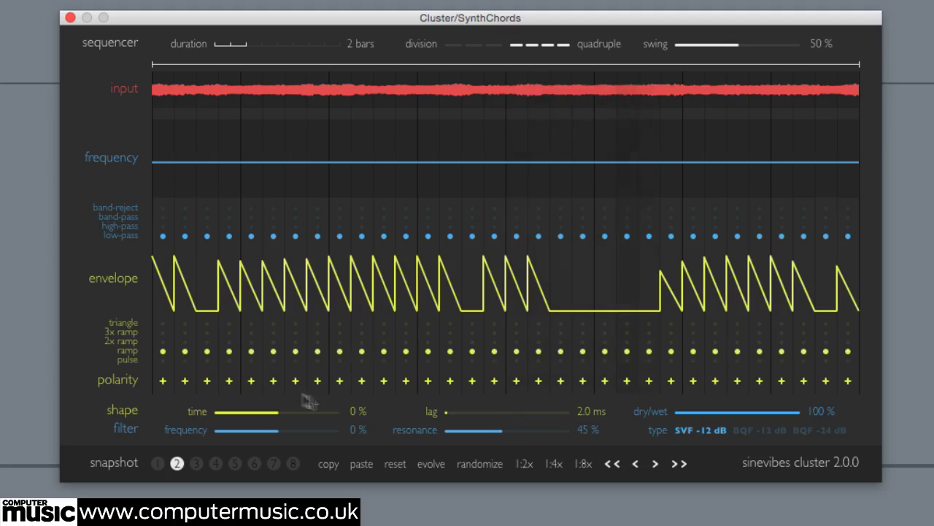
{"action": "left_click", "coordinate": [165, 360]}
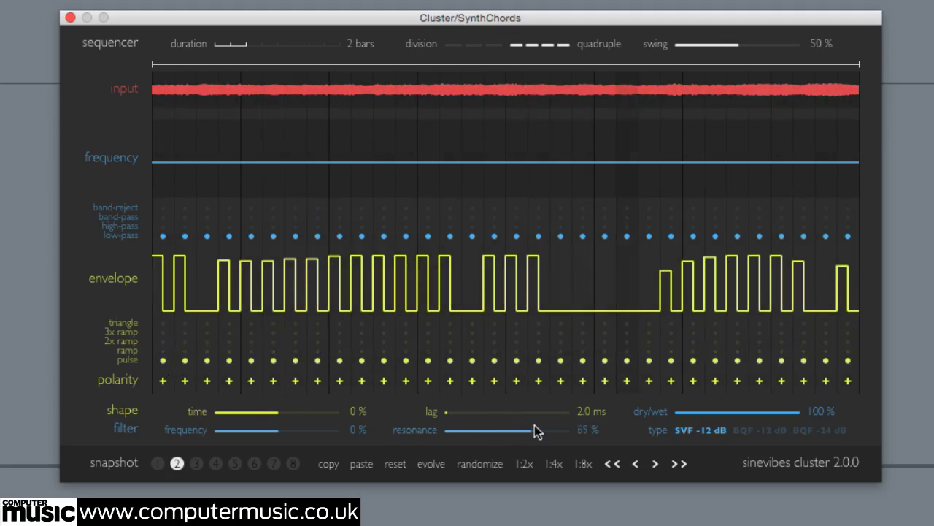
- Sweep snapshot 2's filter frequency and resonance against each other, including -14 % frequency and 78 % resonance
{"action": "left_click_drag", "start_coordinate": [276, 430], "coordinate": [252, 436]}
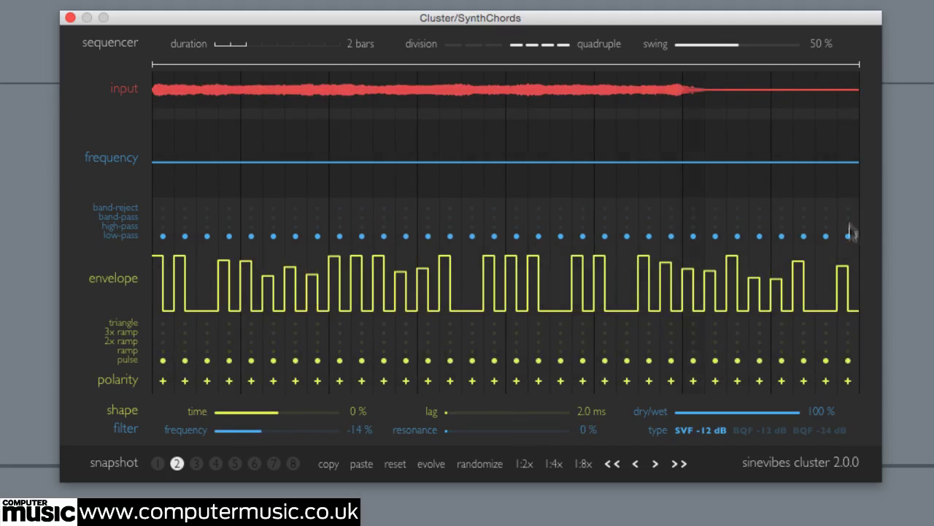
{"action": "left_click_drag", "start_coordinate": [460, 430], "coordinate": [543, 438]}
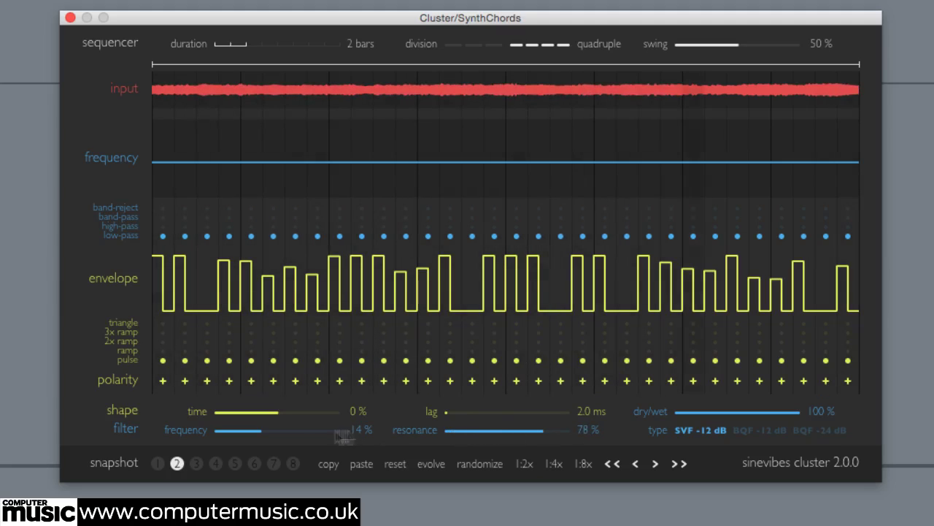
{"action": "left_click_drag", "start_coordinate": [271, 435], "coordinate": [230, 433]}
{"action": "left_click_drag", "start_coordinate": [543, 437], "coordinate": [561, 436]}
{"action": "left_click_drag", "start_coordinate": [230, 437], "coordinate": [281, 431]}
{"action": "left_click_drag", "start_coordinate": [504, 432], "coordinate": [525, 432]}
{"action": "left_click_drag", "start_coordinate": [280, 432], "coordinate": [259, 432]}
{"action": "left_click_drag", "start_coordinate": [525, 431], "coordinate": [544, 431]}
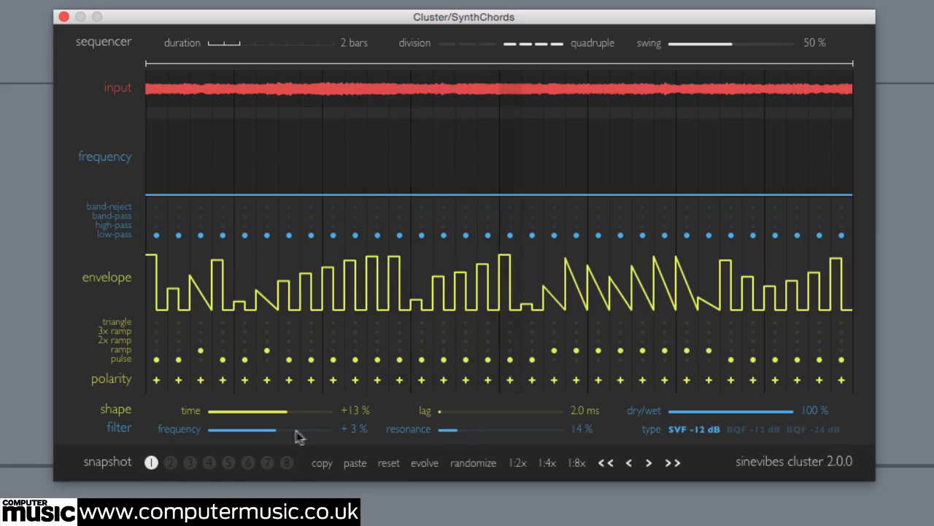
- Try the BQF -12 dB filter type on snapshot 1 while varying resonance and lowering the filter frequency to -19 %
{"action": "left_click_drag", "start_coordinate": [297, 429], "coordinate": [292, 429]}
{"action": "left_click", "coordinate": [759, 430]}
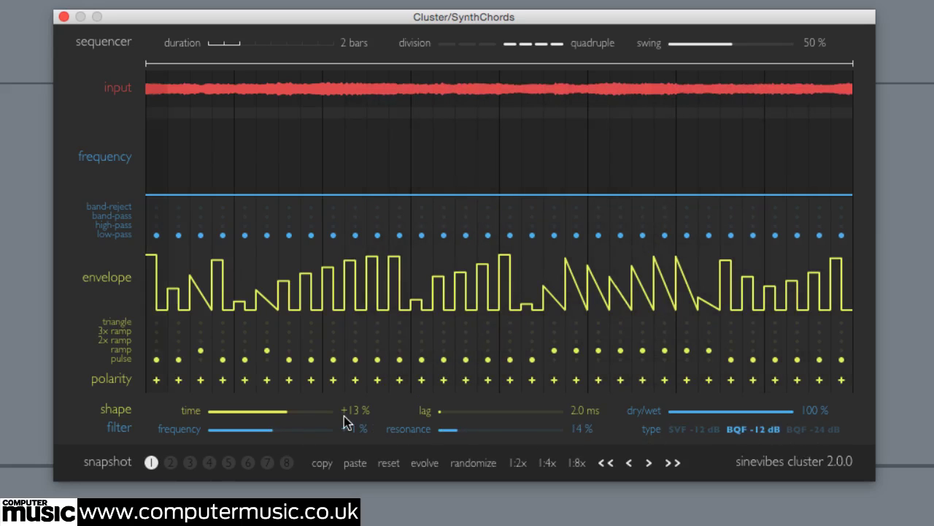
{"action": "left_click_drag", "start_coordinate": [449, 436], "coordinate": [438, 436]}
{"action": "left_click_drag", "start_coordinate": [288, 432], "coordinate": [244, 433]}
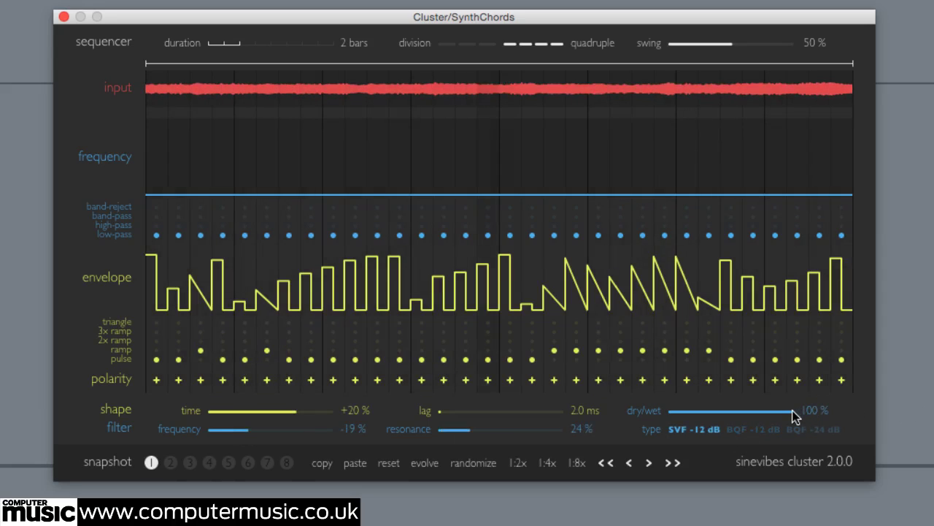
- Bring the dry/wet mix to 100 % and set snapshot 1's filter to SVF -12 dB with 24 % resonance
{"action": "left_click_drag", "start_coordinate": [791, 410], "coordinate": [838, 411]}
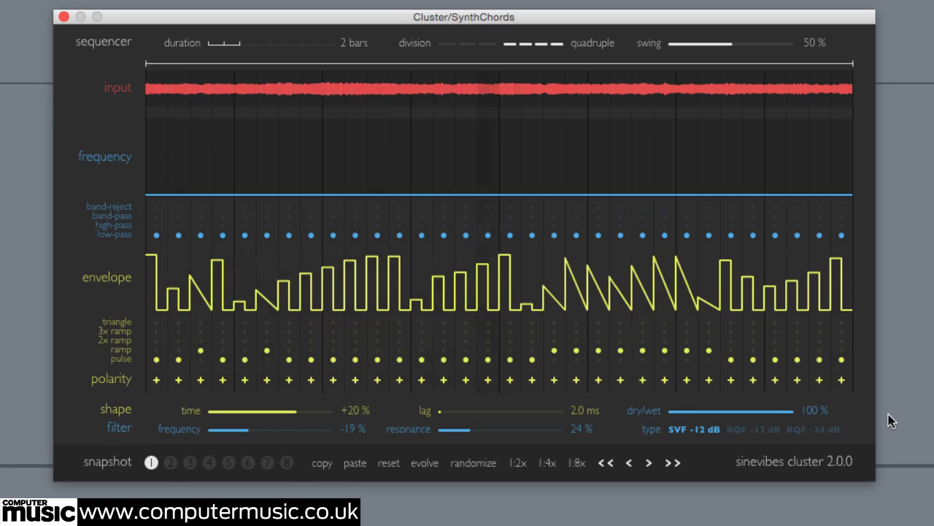
{"action": "left_click_drag", "start_coordinate": [770, 417], "coordinate": [876, 421]}
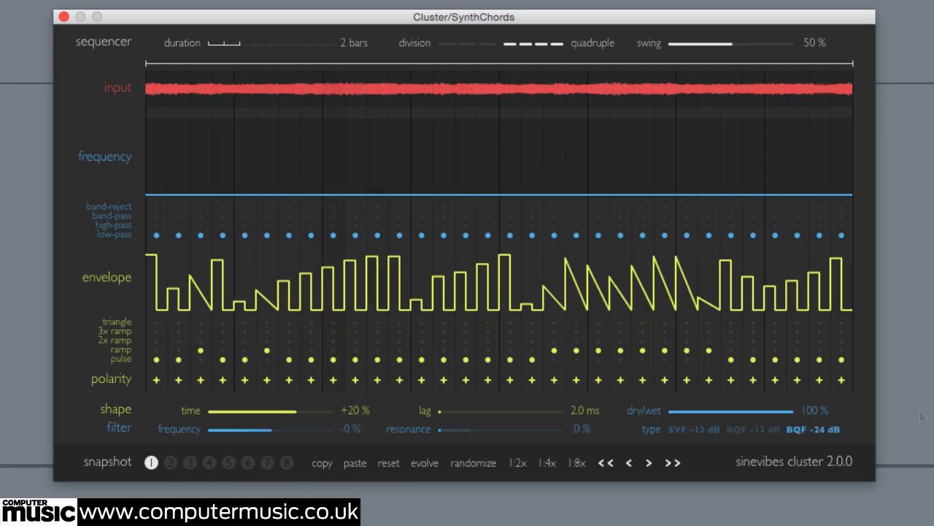
{"action": "left_click", "coordinate": [702, 428]}
{"action": "left_click", "coordinate": [462, 429]}
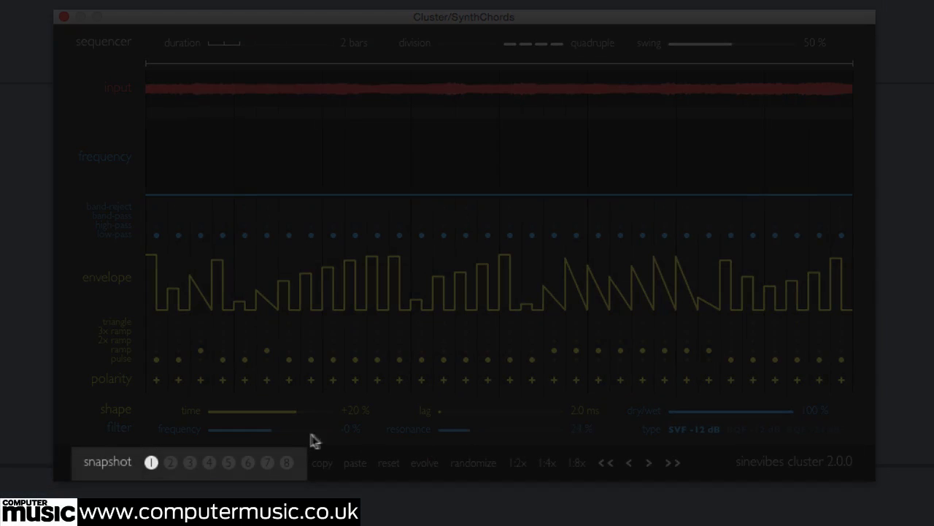
- Look through snapshots 2, 3, 4, 5 and 7 to examine the patterns stored in them
{"action": "left_click", "coordinate": [171, 466]}
{"action": "left_click", "coordinate": [190, 466]}
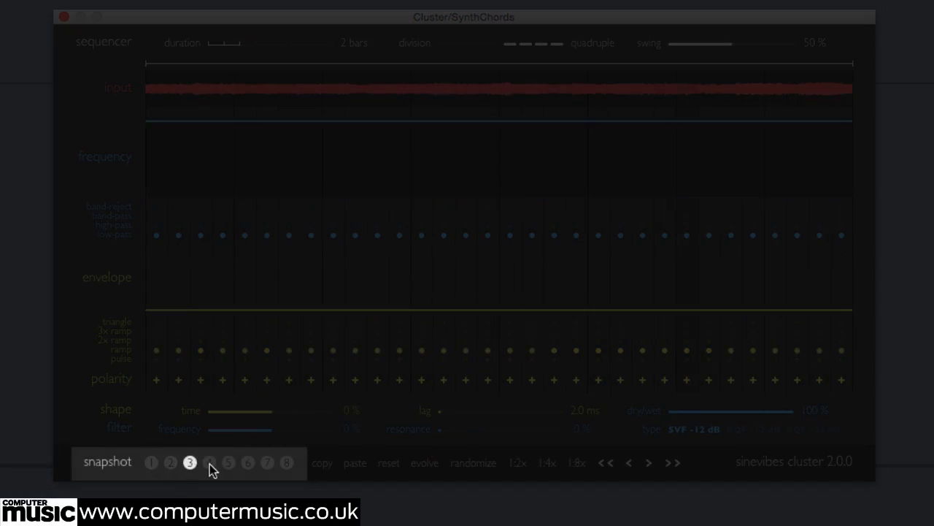
{"action": "left_click", "coordinate": [209, 466]}
{"action": "left_click", "coordinate": [228, 466]}
{"action": "left_click", "coordinate": [267, 463]}
- Copy the settings of snapshot 1 into snapshot 2
{"action": "left_click", "coordinate": [152, 463]}
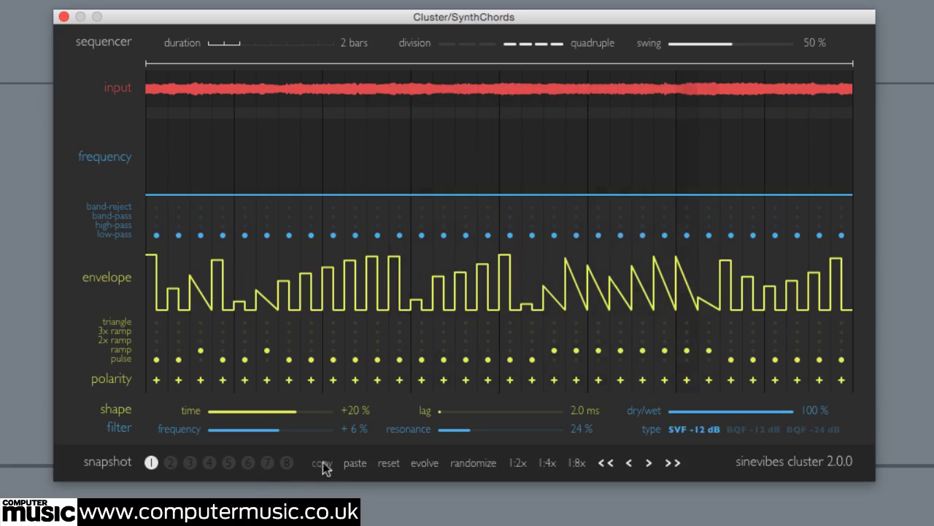
{"action": "left_click", "coordinate": [171, 468]}
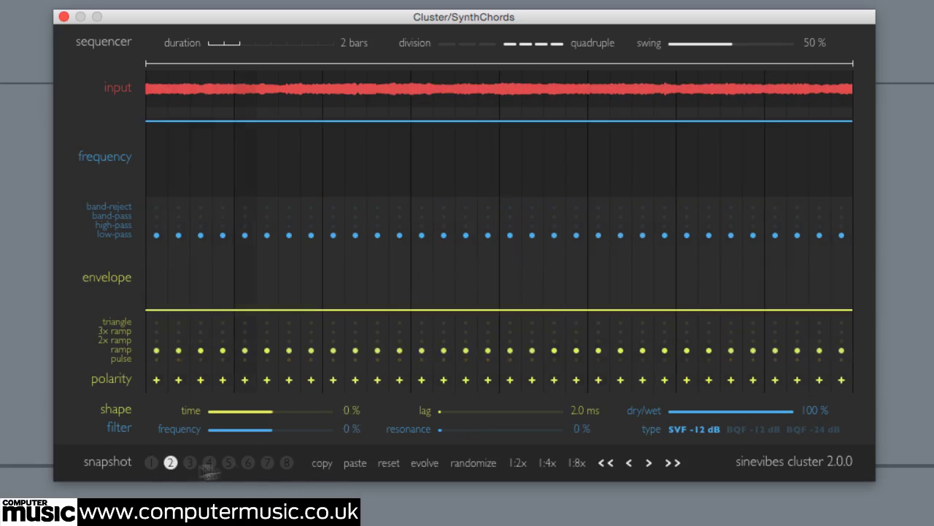
{"action": "left_click", "coordinate": [355, 463]}
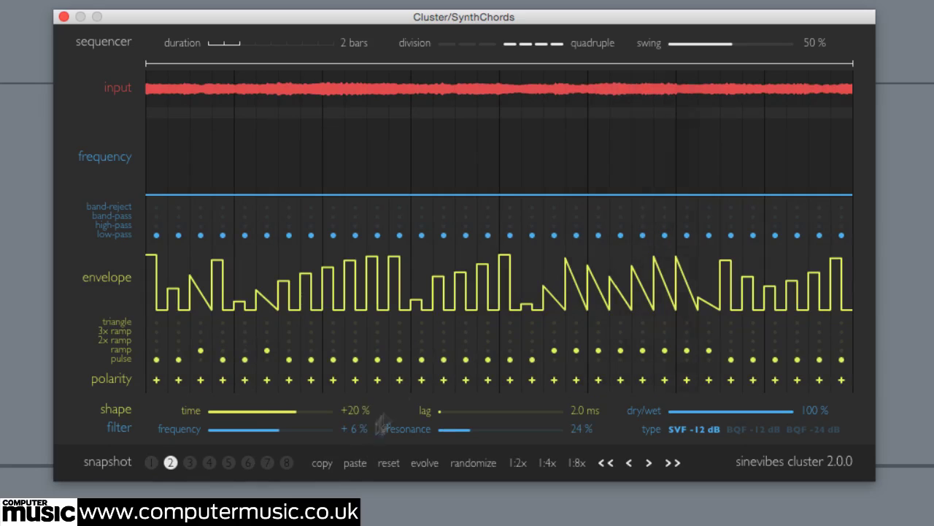
- Thin out snapshot 2's envelope pattern, silencing most steps before the last bar section and leaving a few tall, widely spaced pulses and ramps
{"action": "mouse_move", "coordinate": [698, 303]}
{"action": "left_mouse_down"}
{"action": "mouse_move", "coordinate": [660, 277]}
{"action": "mouse_move", "coordinate": [259, 267]}
{"action": "mouse_move", "coordinate": [184, 231]}
{"action": "left_mouse_up"}
{"action": "left_click", "coordinate": [569, 257]}
{"action": "mouse_move", "coordinate": [183, 292]}
{"action": "left_mouse_down"}
{"action": "mouse_move", "coordinate": [402, 324]}
{"action": "mouse_move", "coordinate": [497, 325]}
{"action": "left_mouse_up"}
{"action": "left_click", "coordinate": [305, 257]}
{"action": "left_click", "coordinate": [328, 257]}
{"action": "left_click", "coordinate": [427, 265]}
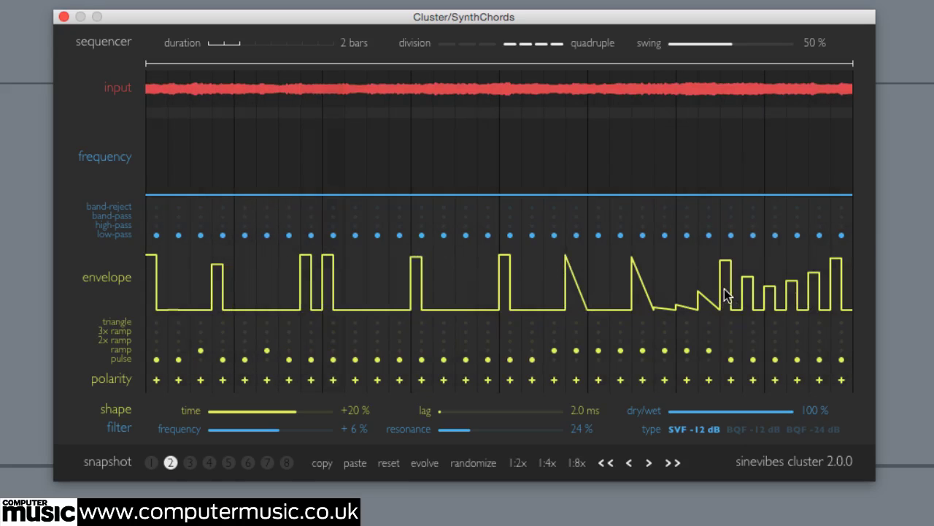
{"action": "left_click_drag", "start_coordinate": [305, 280], "coordinate": [302, 321]}
{"action": "left_click", "coordinate": [283, 266]}
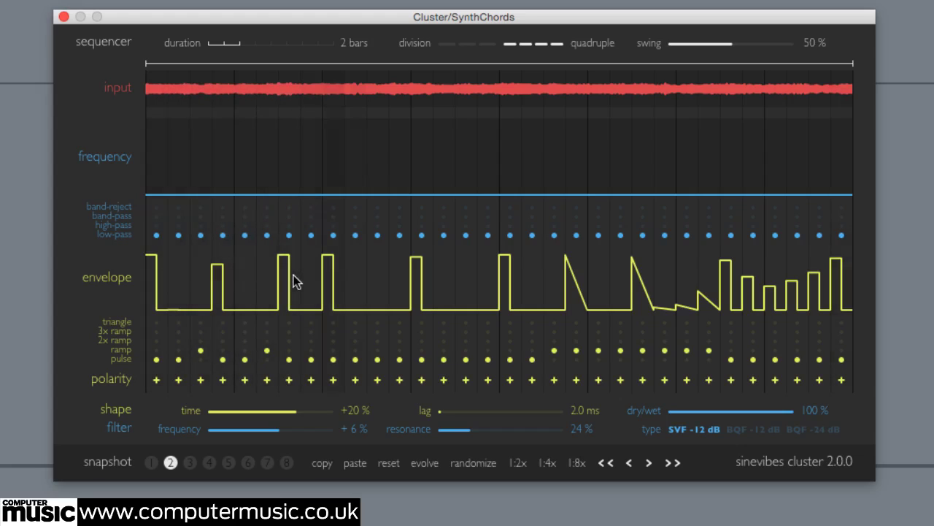
- Switch between snapshots 1 and 2 to compare the original pattern with the sparser variation
{"action": "left_click", "coordinate": [154, 464]}
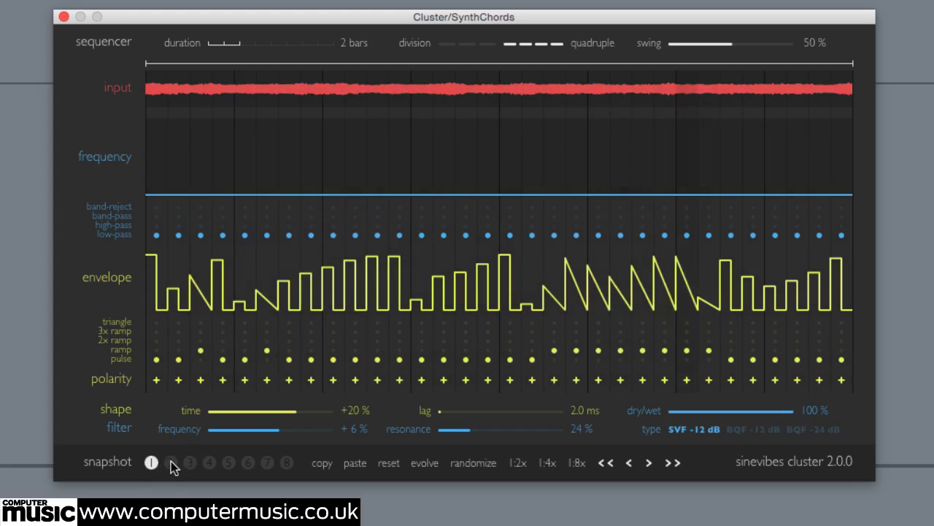
{"action": "left_click", "coordinate": [172, 463]}
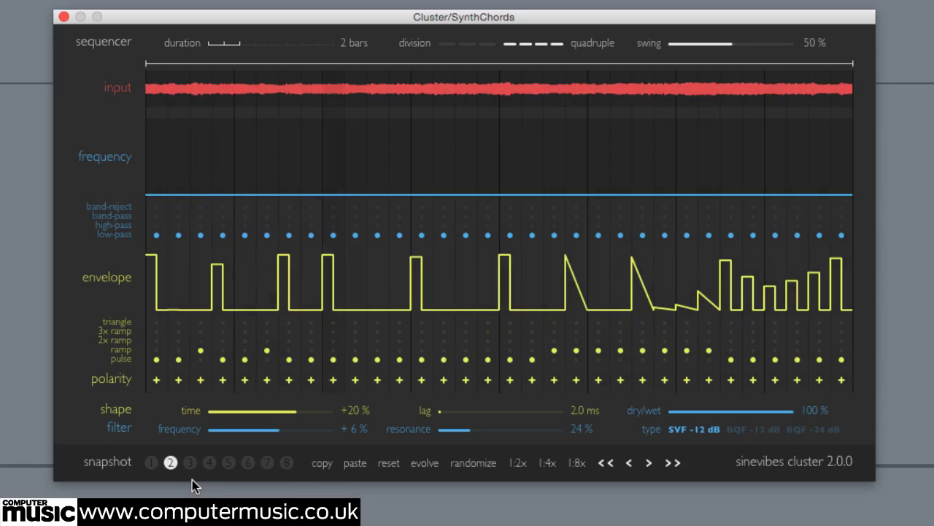
{"action": "left_click", "coordinate": [151, 463]}
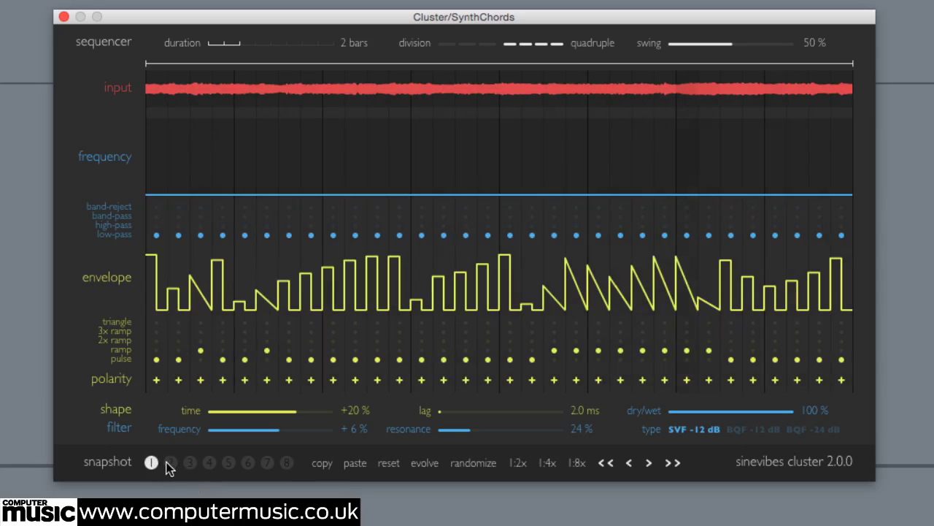
- Paste snapshot 2's pattern into snapshot 3, reset it to full-height ramp envelopes, and lower all frequency steps to the minimum
{"action": "left_click", "coordinate": [191, 463]}
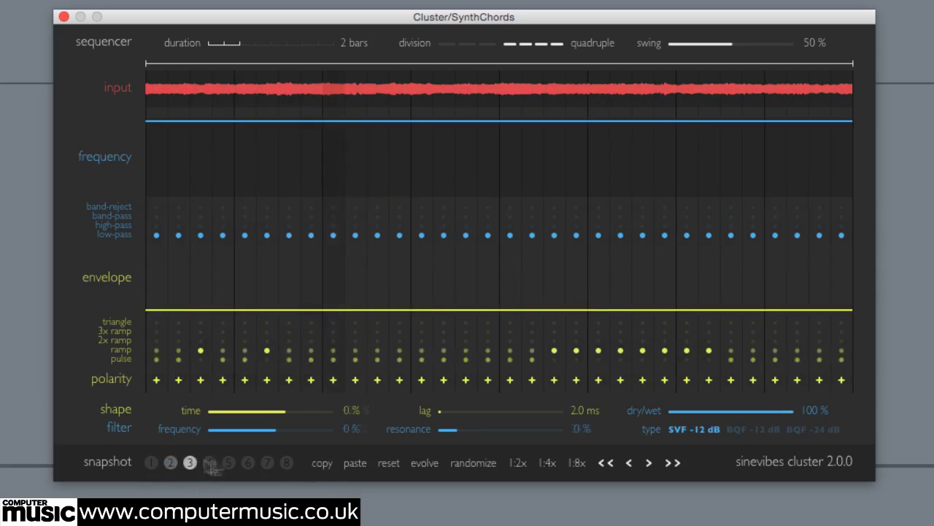
{"action": "left_click", "coordinate": [349, 464]}
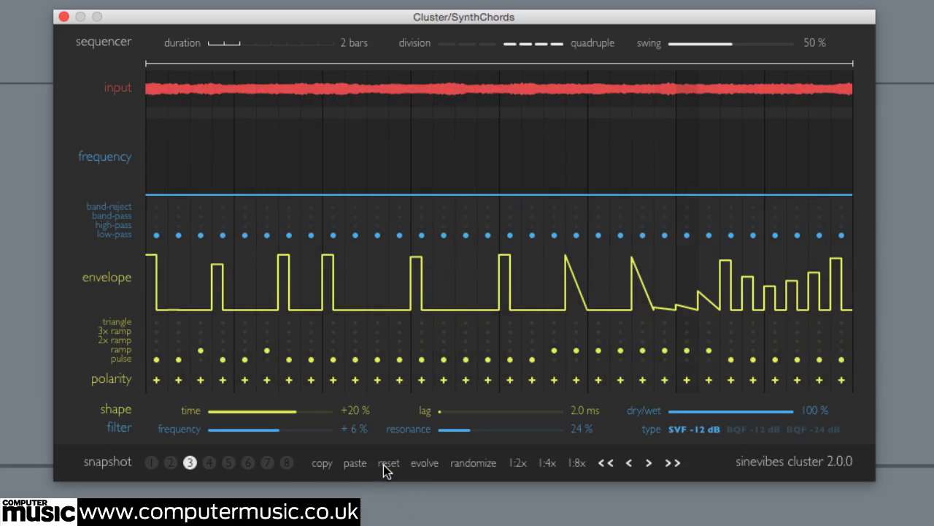
{"action": "left_click", "coordinate": [384, 465]}
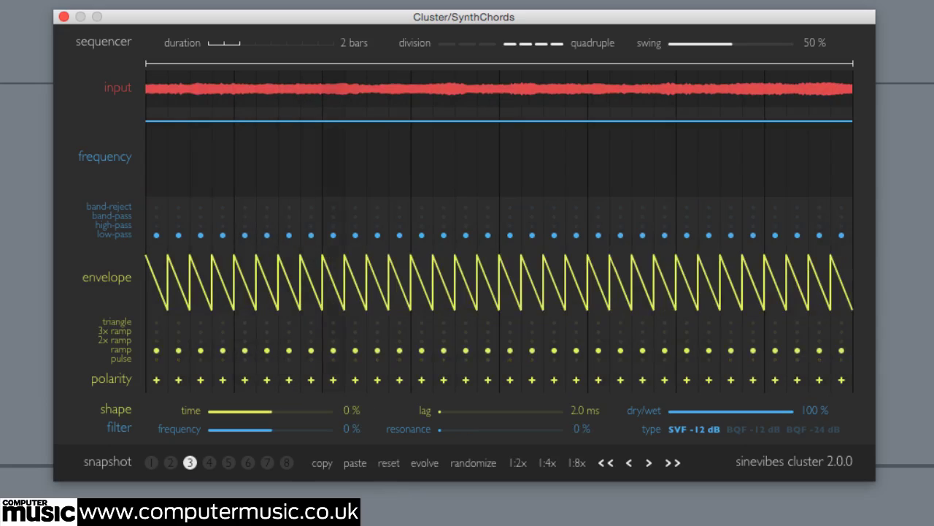
{"action": "left_click_drag", "start_coordinate": [165, 152], "coordinate": [169, 244]}
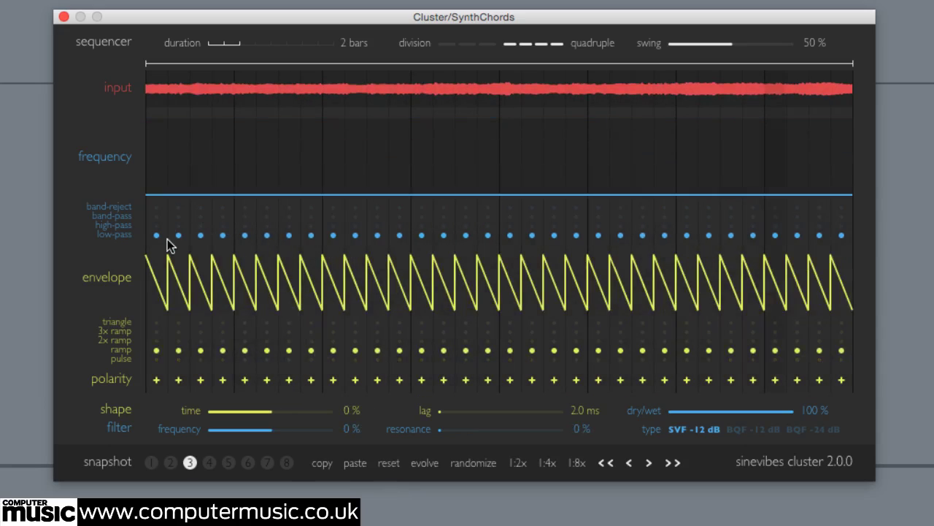
- Switch through snapshots 2 and 1 back to snapshot 3 and set its sequencer duration to 4 bars
{"action": "left_click", "coordinate": [171, 463]}
{"action": "left_click", "coordinate": [151, 463]}
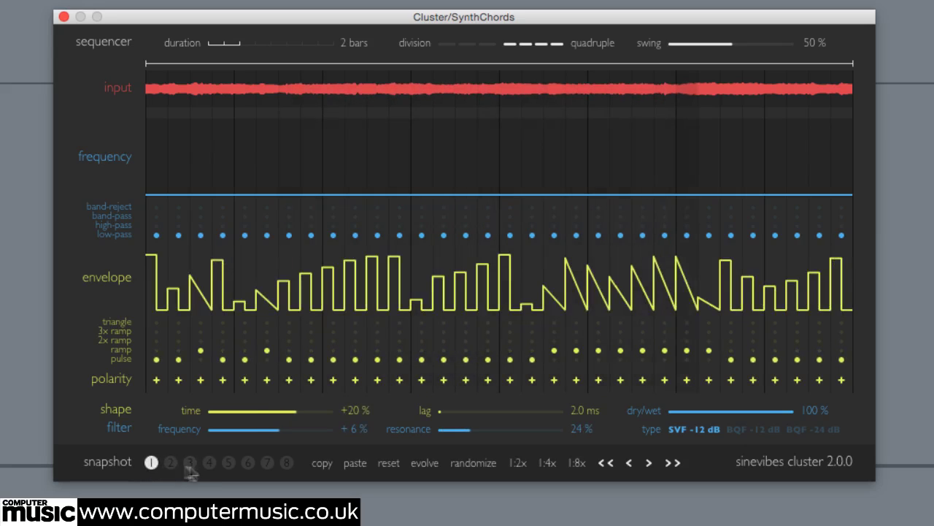
{"action": "left_click", "coordinate": [190, 463]}
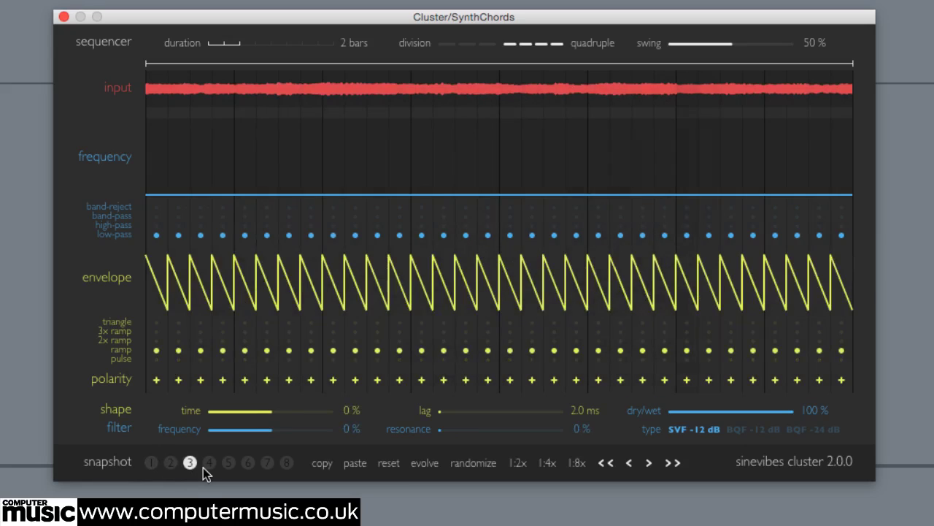
{"action": "left_click_drag", "start_coordinate": [240, 50], "coordinate": [277, 46]}
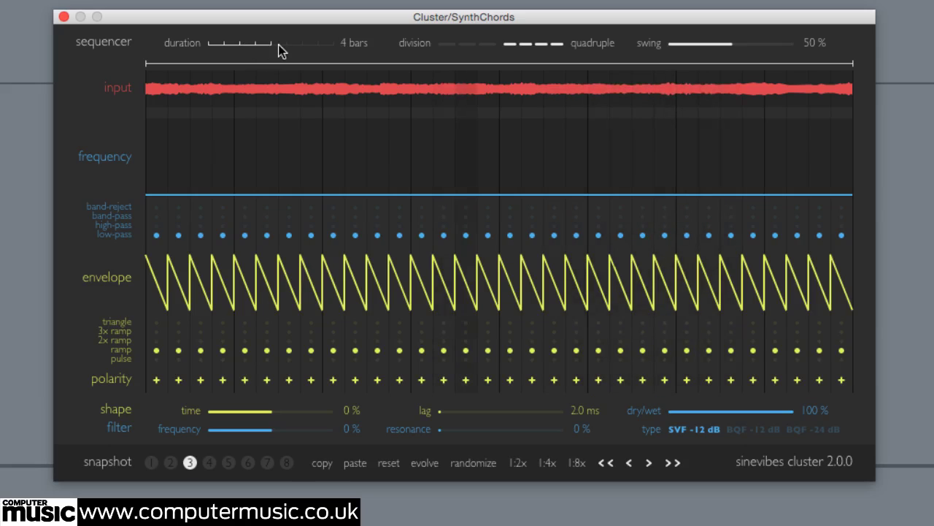
- Alternate snapshot 3 with snapshots 2 and 1 to compare their sequencer durations, ending on snapshot 3
{"action": "left_click", "coordinate": [171, 462]}
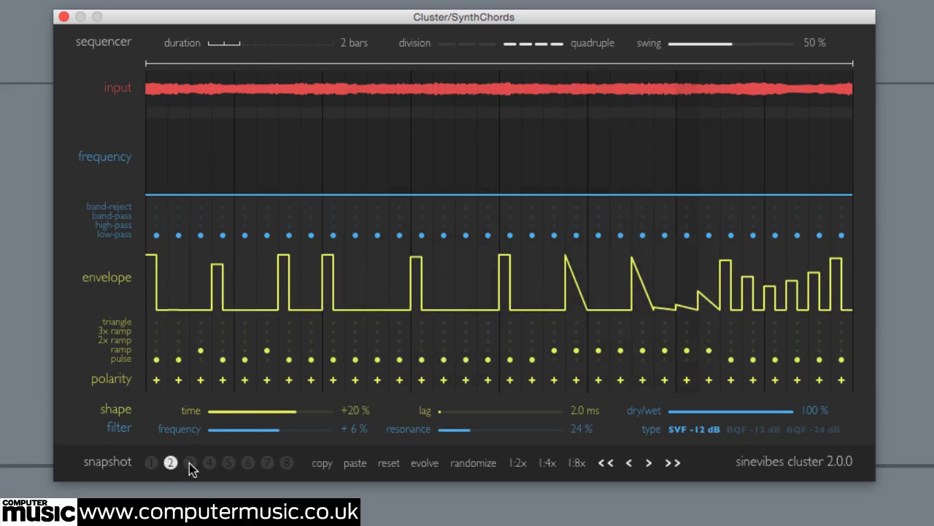
{"action": "left_click", "coordinate": [190, 462]}
{"action": "left_click", "coordinate": [151, 462]}
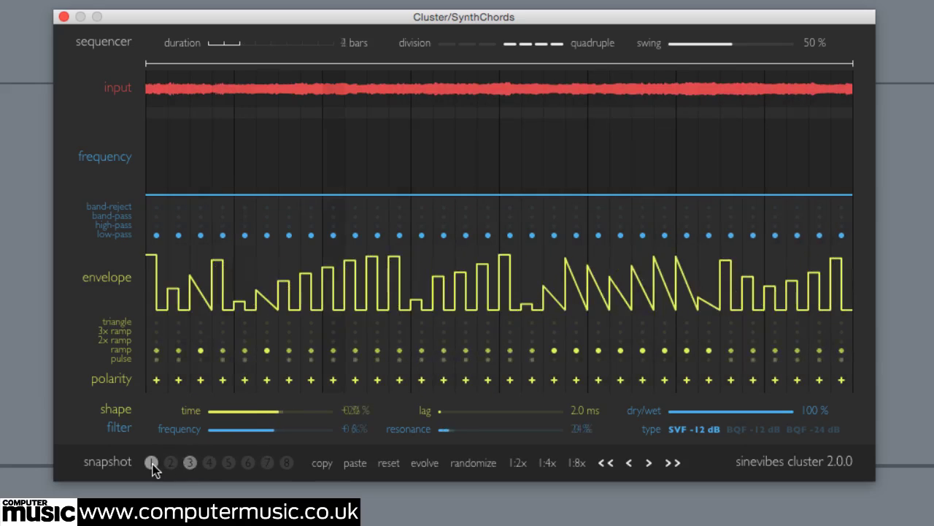
{"action": "left_click", "coordinate": [190, 462]}
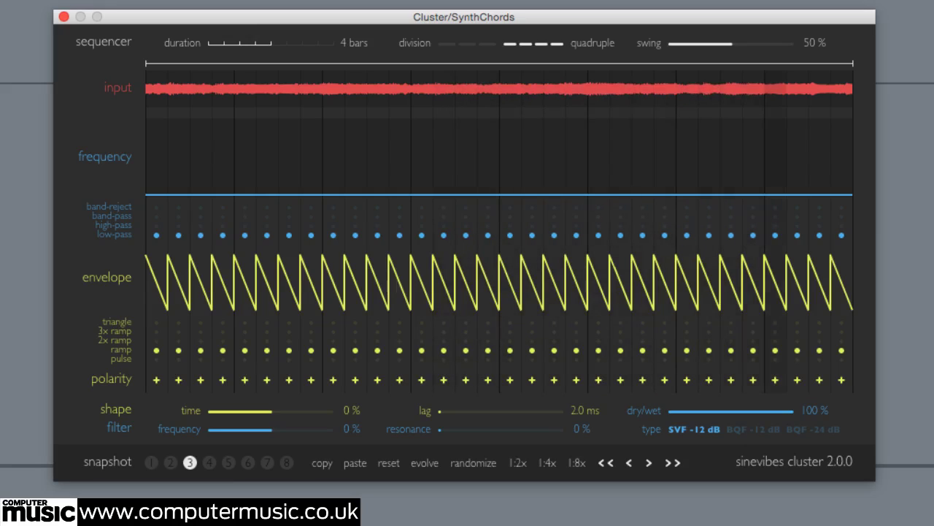
- Evolve snapshot 3's pattern twice and copy the result into snapshot 4
{"action": "left_click", "coordinate": [418, 463]}
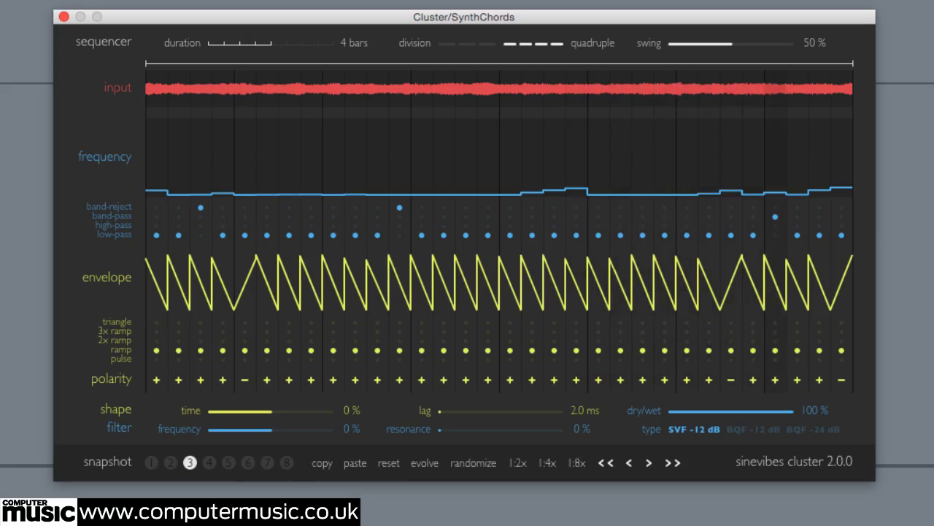
{"action": "left_click", "coordinate": [424, 463]}
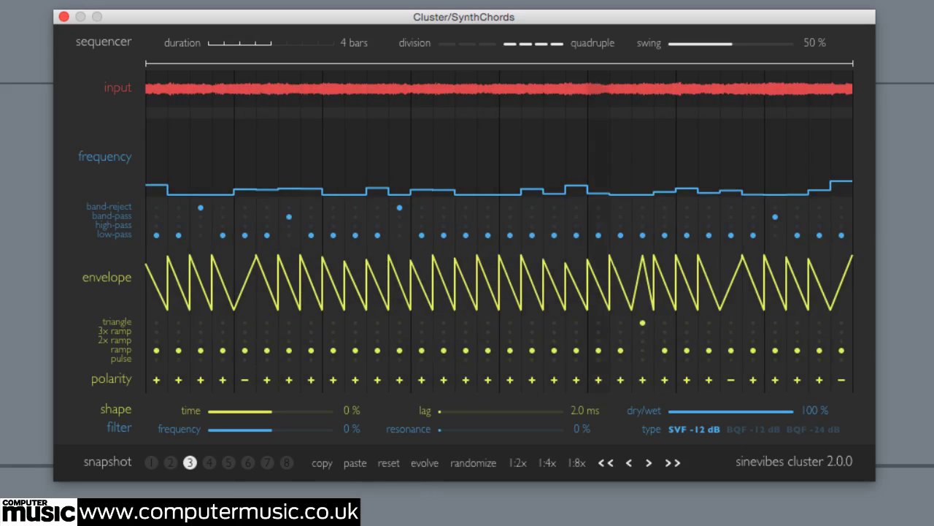
{"action": "left_click", "coordinate": [322, 462]}
{"action": "left_click", "coordinate": [209, 462]}
{"action": "left_click", "coordinate": [356, 462]}
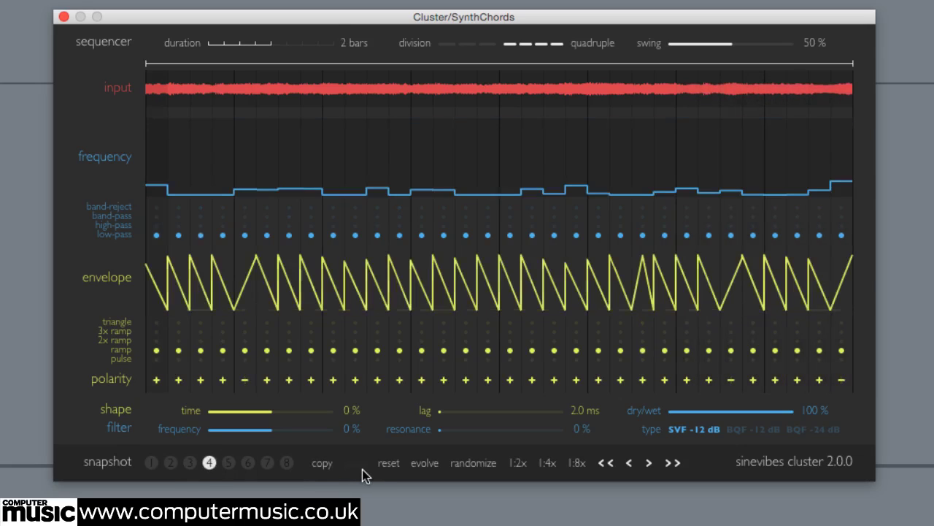
- Evolve snapshot 4, compare it with snapshot 3, and evolve snapshot 4 once more
{"action": "left_click", "coordinate": [430, 463]}
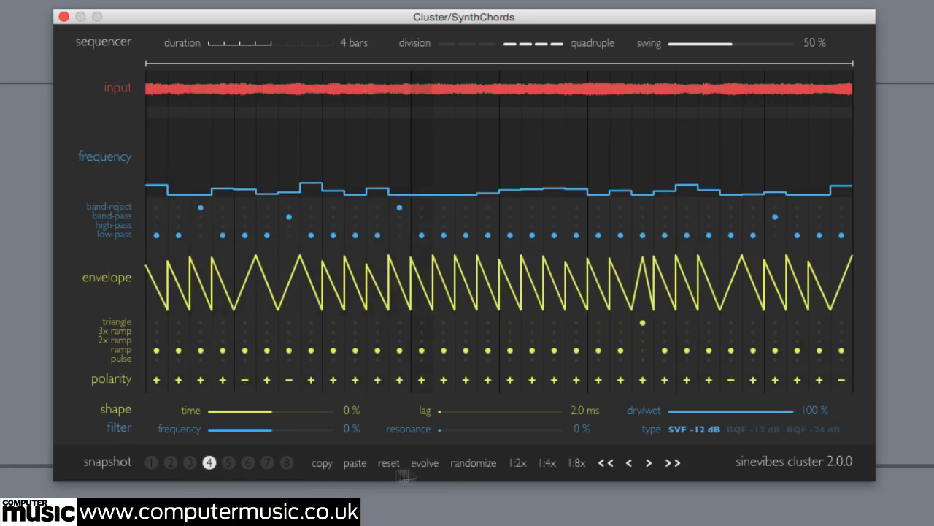
{"action": "left_click", "coordinate": [189, 463]}
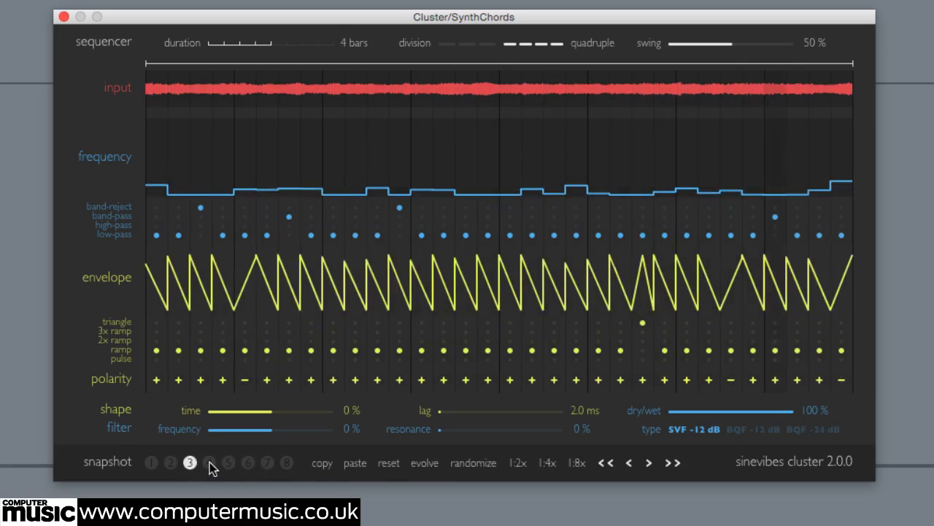
{"action": "left_click", "coordinate": [209, 462]}
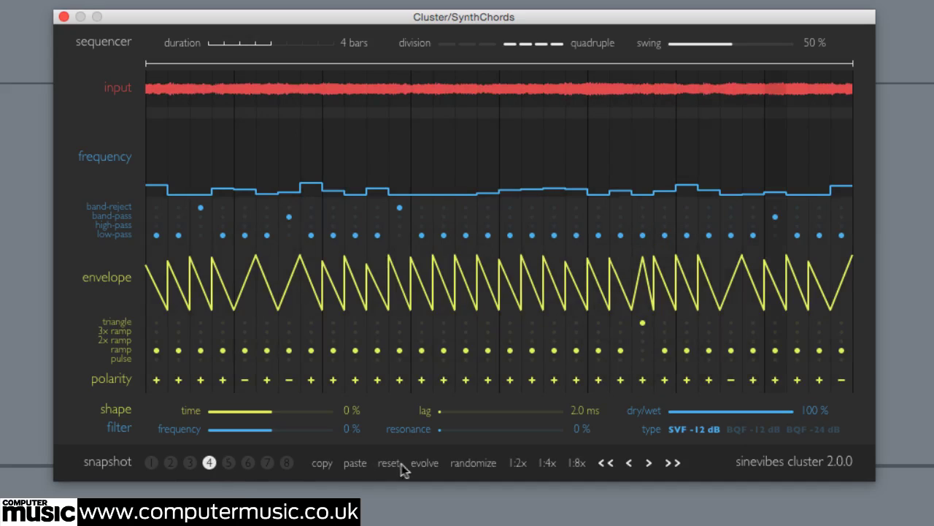
{"action": "left_click", "coordinate": [425, 464]}
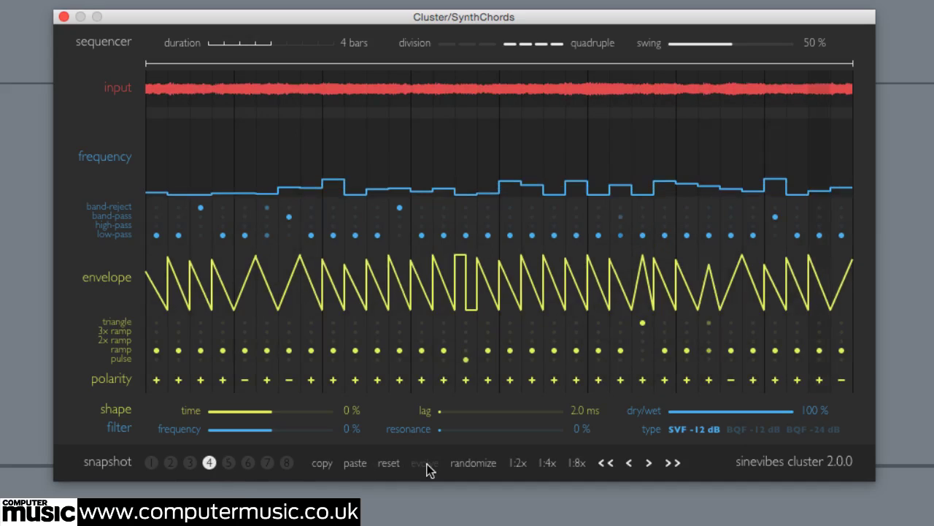
- Randomize the whole pattern of snapshot 5 three times
{"action": "left_click", "coordinate": [228, 463]}
{"action": "left_click", "coordinate": [474, 467]}
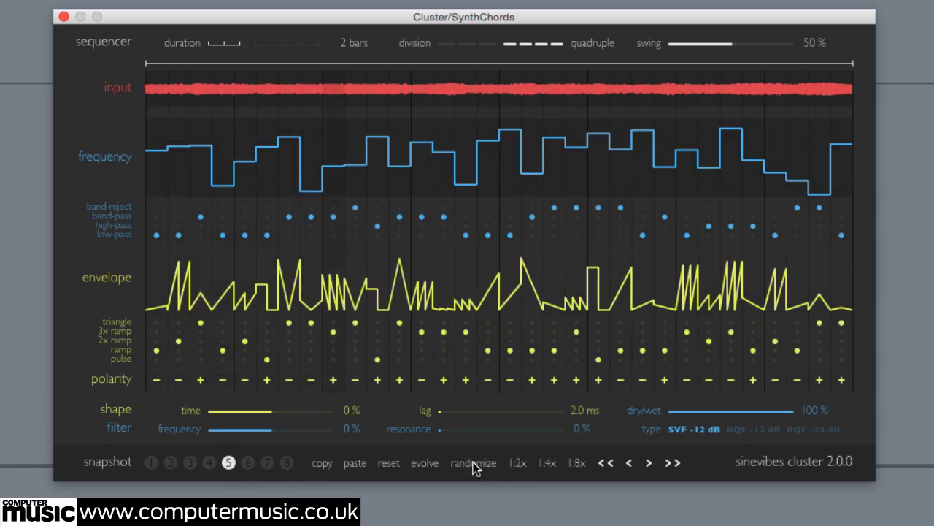
{"action": "left_click", "coordinate": [473, 464]}
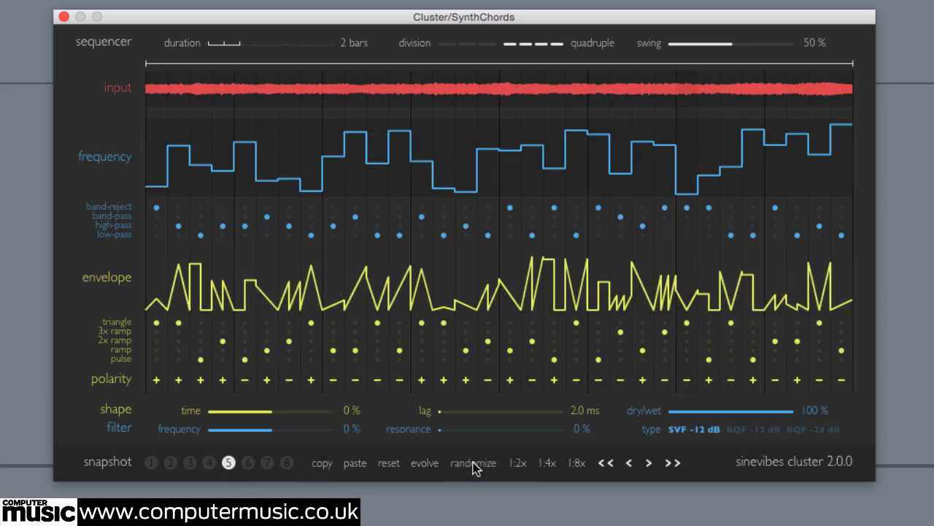
{"action": "left_click", "coordinate": [474, 464]}
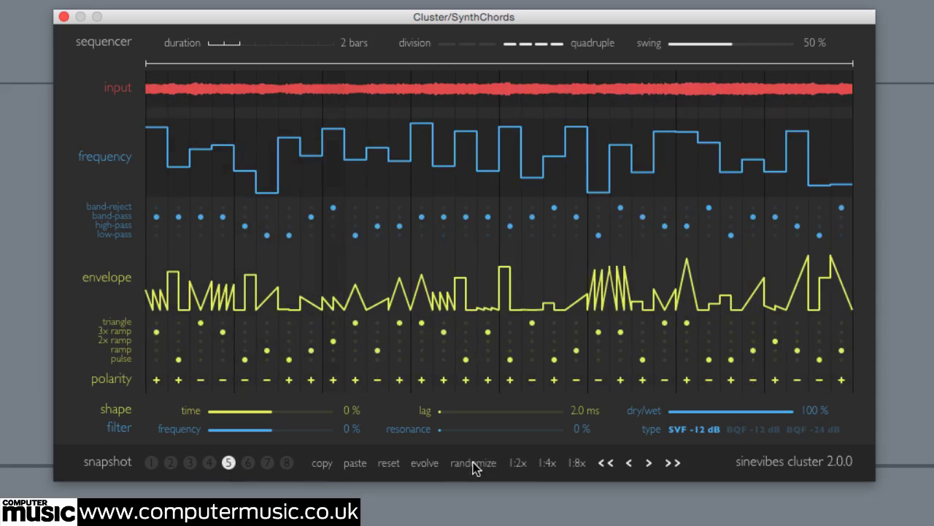
- Level all of snapshot 5's envelope steps to one low height with pulse shapes, and randomize the pattern again
{"action": "left_click", "coordinate": [157, 294]}
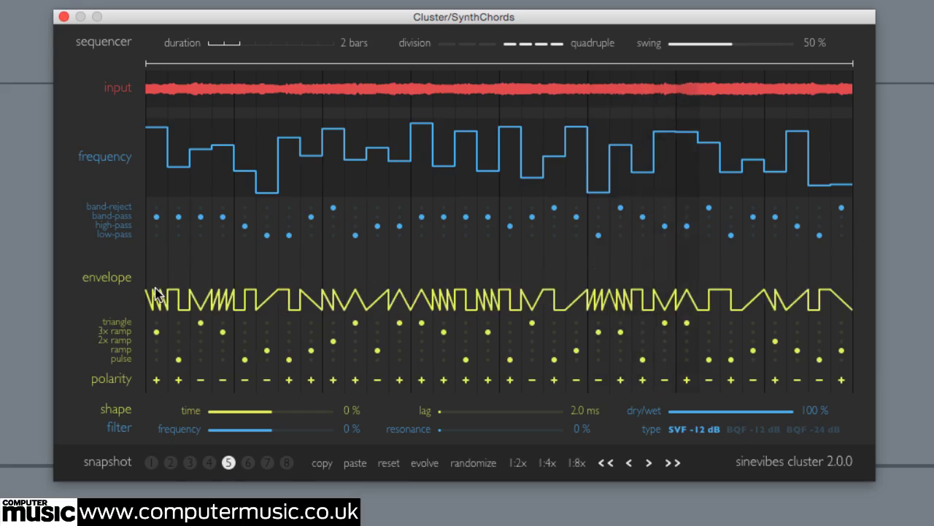
{"action": "left_click", "coordinate": [156, 359]}
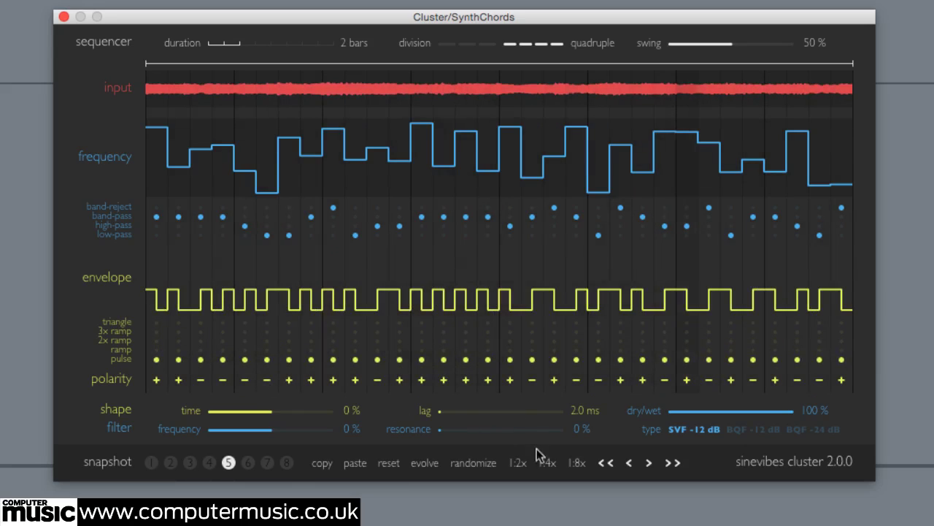
{"action": "left_click", "coordinate": [480, 464]}
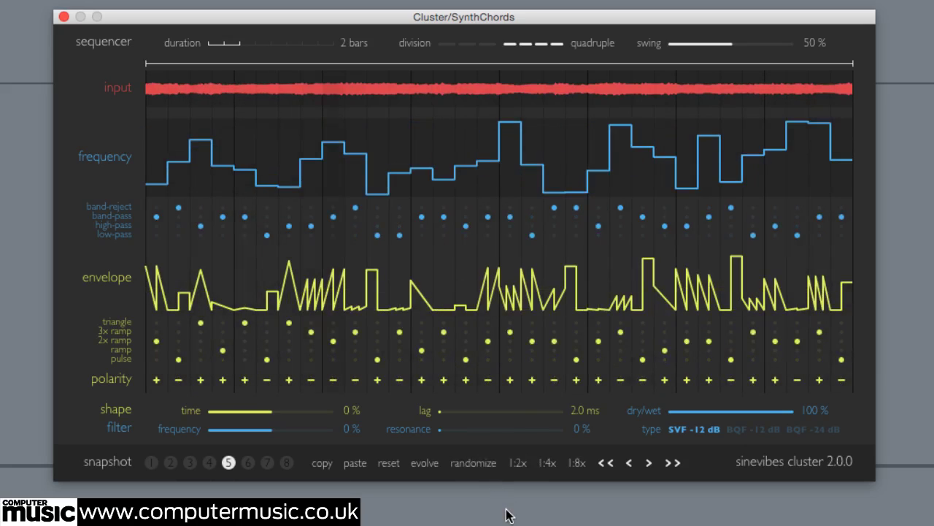
- Randomize the whole pattern of snapshot 5 once more
{"action": "left_click", "coordinate": [488, 464]}
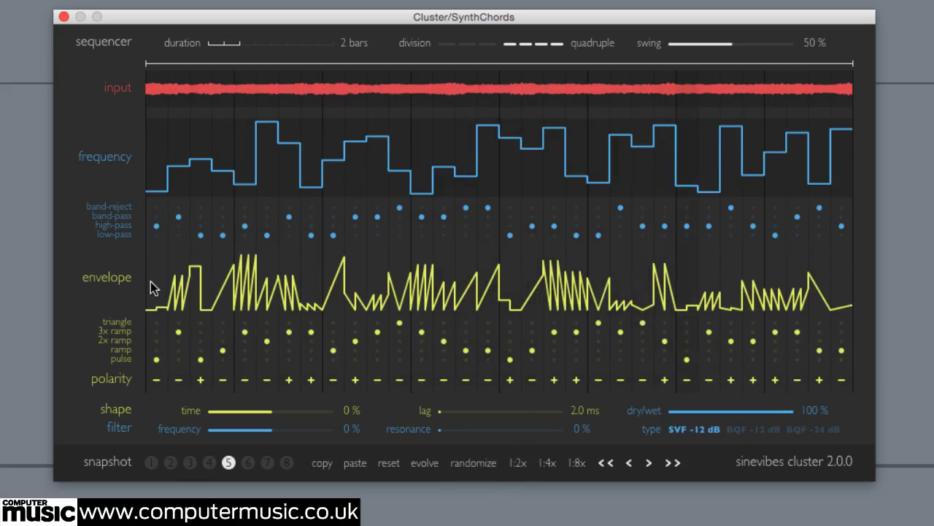
{"action": "left_click_drag", "start_coordinate": [159, 346], "coordinate": [157, 368]}
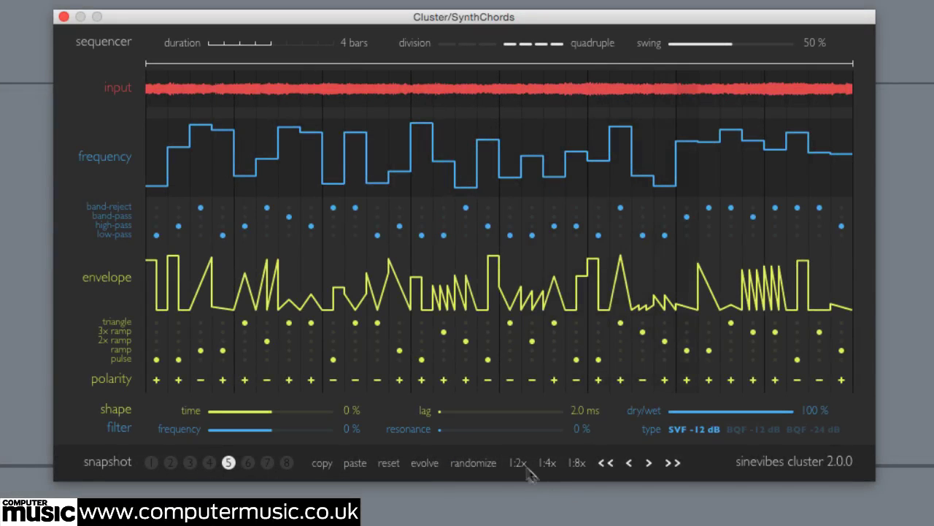
- Loop snapshot 5's pattern at 1:2x, 1:4x and 1:8x in turn, setting the sequencer duration to 2 bars before the last one
{"action": "left_click", "coordinate": [522, 465]}
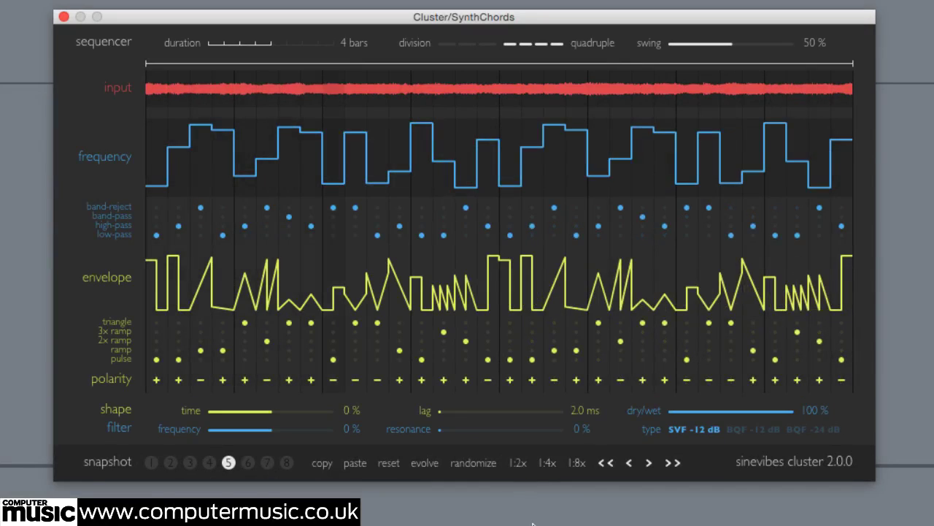
{"action": "left_click", "coordinate": [547, 465]}
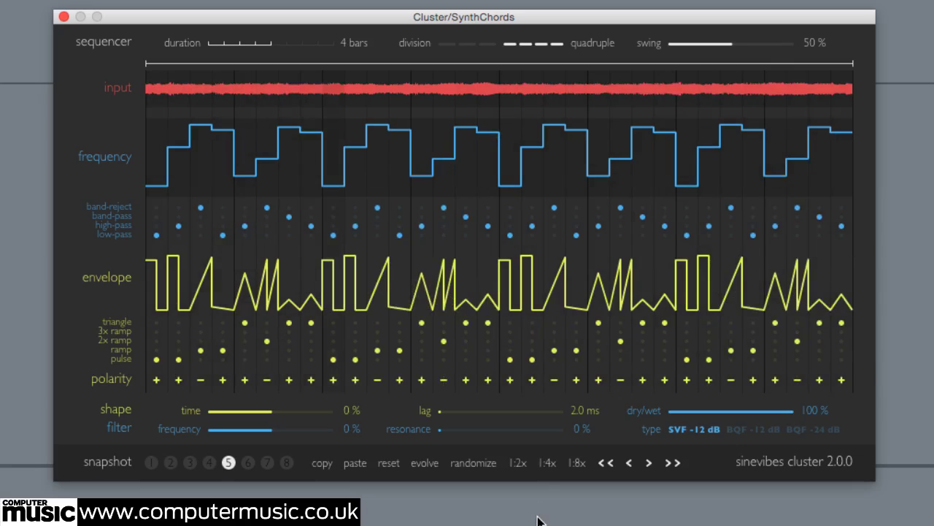
{"action": "mouse_move", "coordinate": [252, 44]}
{"action": "left_mouse_down"}
{"action": "mouse_move", "coordinate": [233, 44]}
{"action": "mouse_move", "coordinate": [241, 46]}
{"action": "left_mouse_up"}
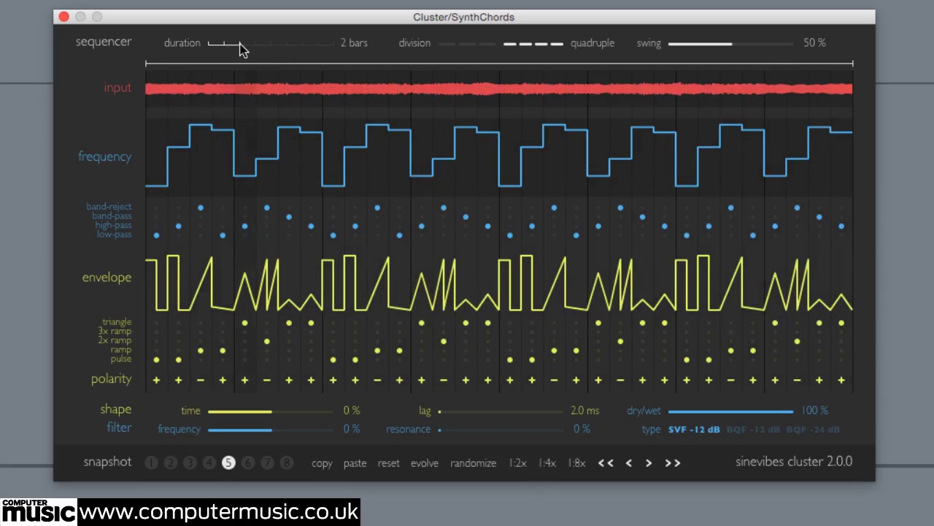
{"action": "left_click", "coordinate": [579, 462]}
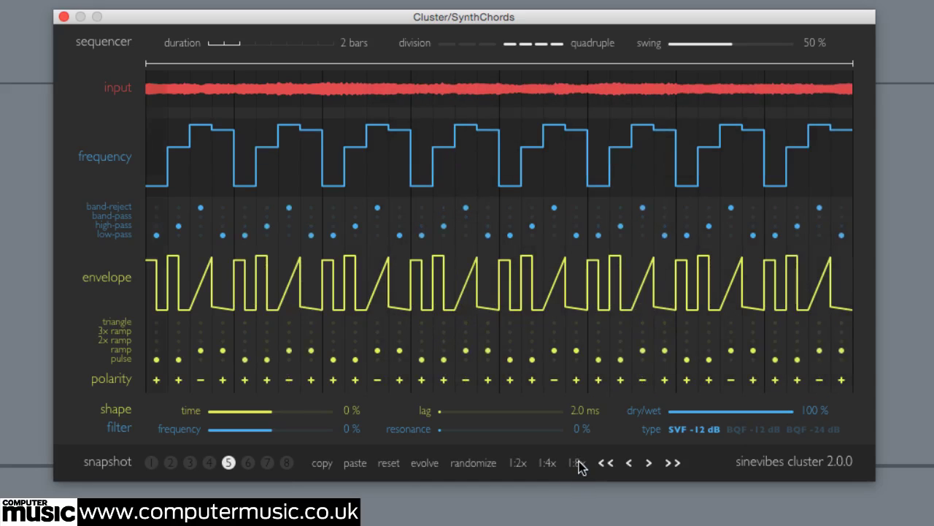
- Give step 3 a tall envelope with positive polarity, raise step 4's envelope to medium height, and loop the first four steps at 1:8x
{"action": "left_click_drag", "start_coordinate": [192, 272], "coordinate": [203, 317]}
{"action": "left_click", "coordinate": [202, 380]}
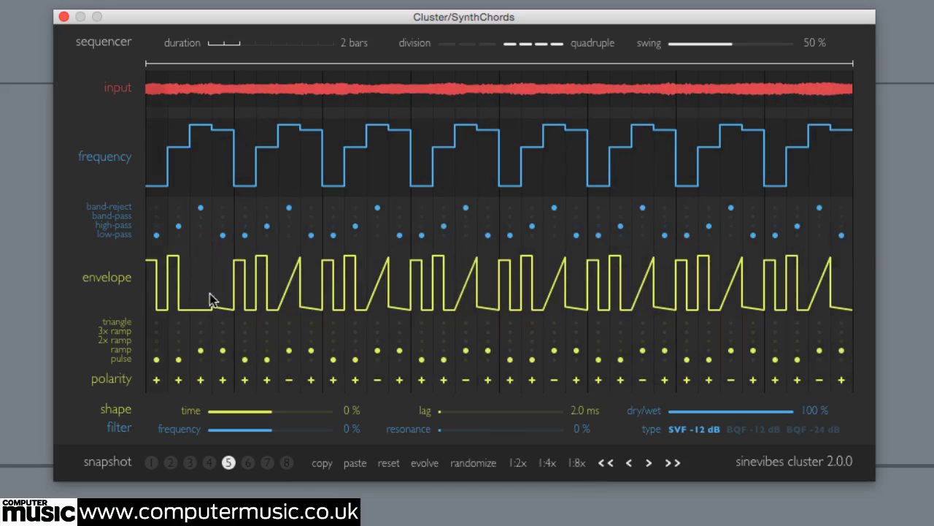
{"action": "left_click", "coordinate": [214, 285]}
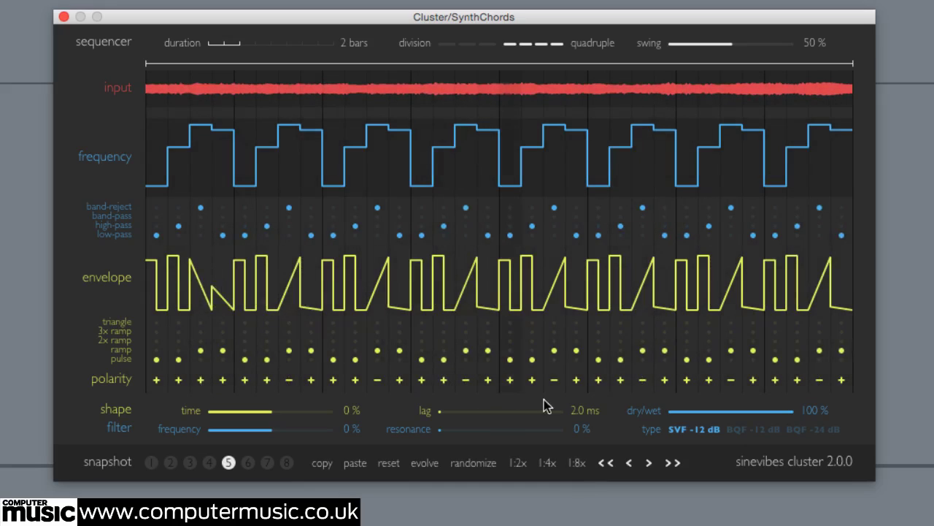
{"action": "left_click", "coordinate": [576, 463]}
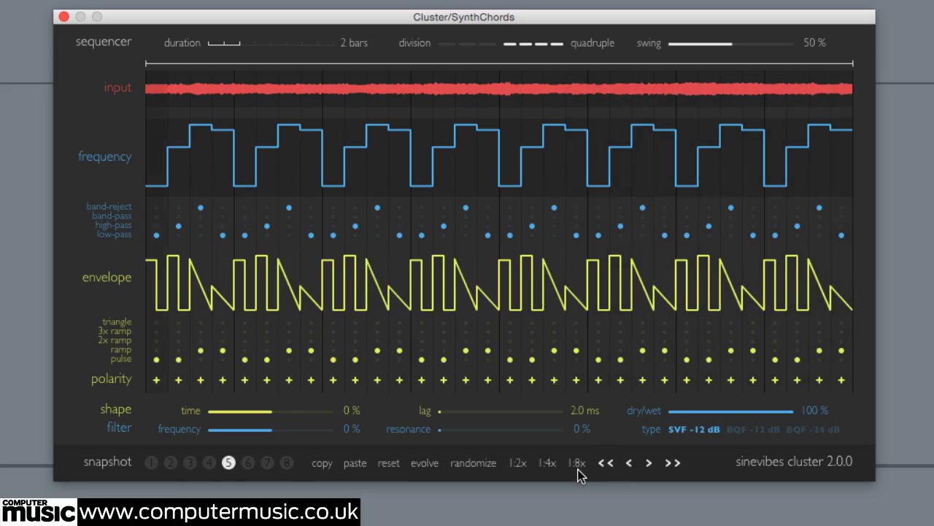
- Lower the frequency of steps 2 and 4, set steps 2 and 3 to low-pass, and repeat the first four steps at 1:8x
{"action": "left_click", "coordinate": [181, 160]}
{"action": "left_click_drag", "start_coordinate": [224, 161], "coordinate": [224, 186]}
{"action": "left_click", "coordinate": [201, 235]}
{"action": "left_click", "coordinate": [178, 235]}
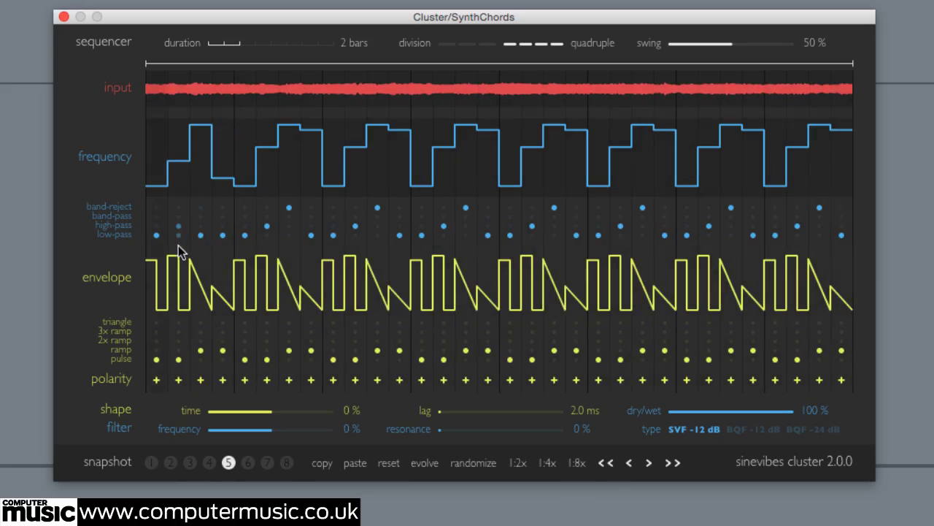
{"action": "left_click", "coordinate": [578, 462]}
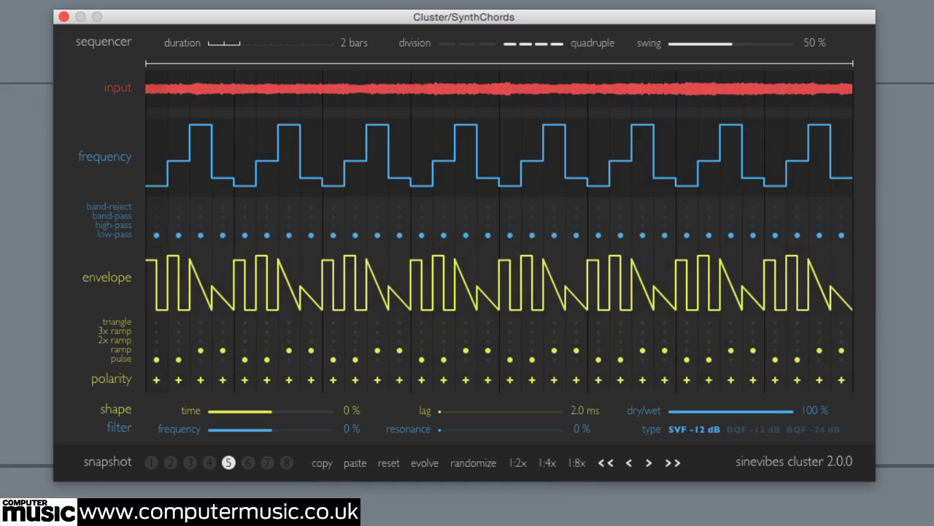
- Shift the whole pattern forward three times, one step at a time
{"action": "left_click", "coordinate": [650, 464]}
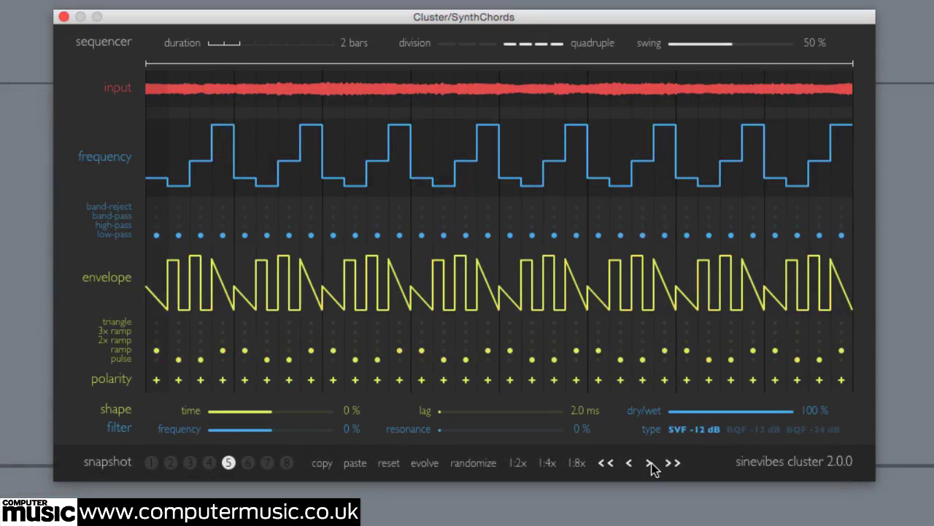
{"action": "left_click", "coordinate": [651, 464]}
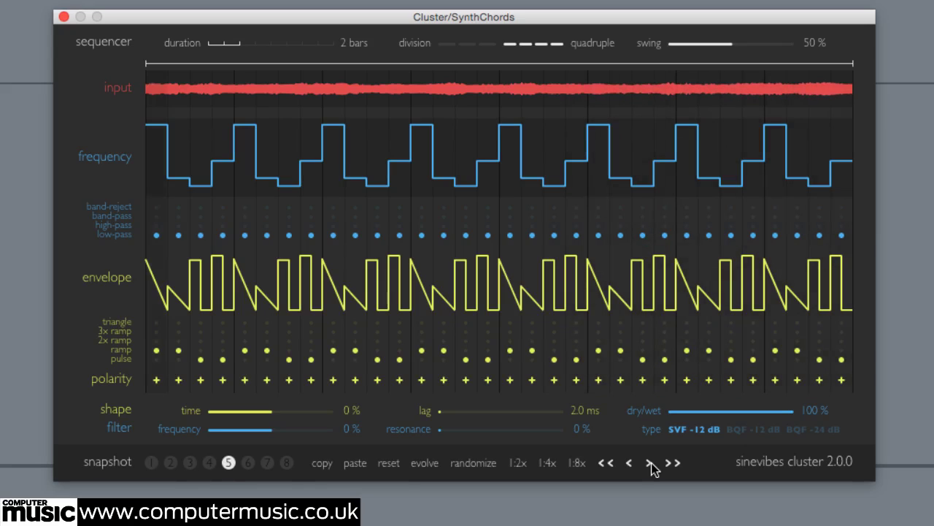
{"action": "left_click", "coordinate": [650, 464]}
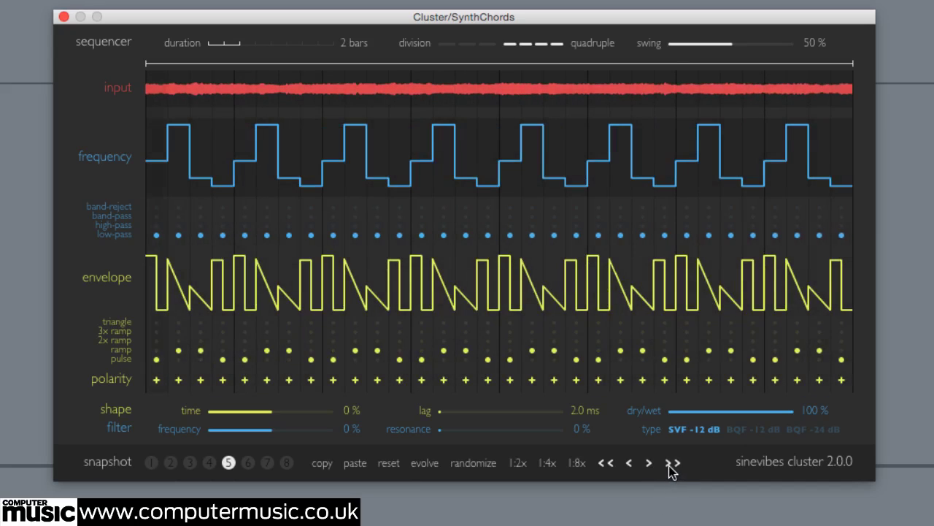
- Redraw most of the envelope heights and the frequency curve freehand to make an irregular pattern
{"action": "mouse_move", "coordinate": [270, 292]}
{"action": "left_mouse_down"}
{"action": "mouse_move", "coordinate": [411, 240]}
{"action": "mouse_move", "coordinate": [754, 313]}
{"action": "left_mouse_up"}
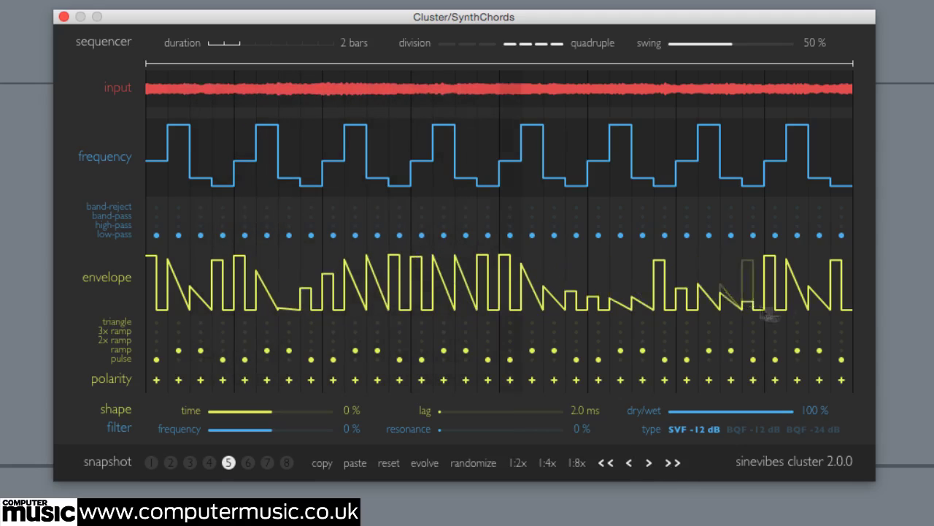
{"action": "mouse_move", "coordinate": [340, 153]}
{"action": "left_mouse_down"}
{"action": "mouse_move", "coordinate": [730, 155]}
{"action": "mouse_move", "coordinate": [289, 144]}
{"action": "mouse_move", "coordinate": [312, 118]}
{"action": "mouse_move", "coordinate": [496, 119]}
{"action": "mouse_move", "coordinate": [629, 194]}
{"action": "mouse_move", "coordinate": [780, 191]}
{"action": "left_mouse_up"}
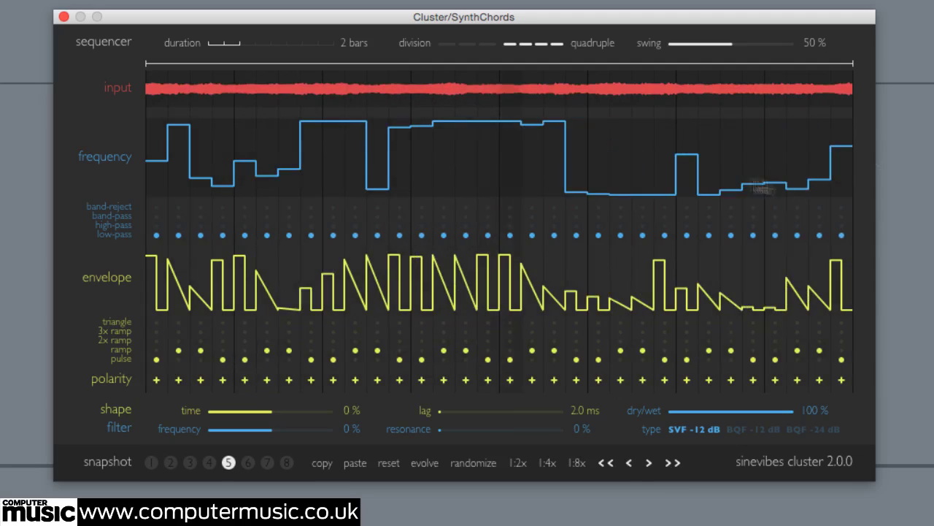
- Shift the pattern forward four steps twice, raise the second-to-last step's frequency near maximum, and shift four steps again
{"action": "left_click", "coordinate": [672, 464]}
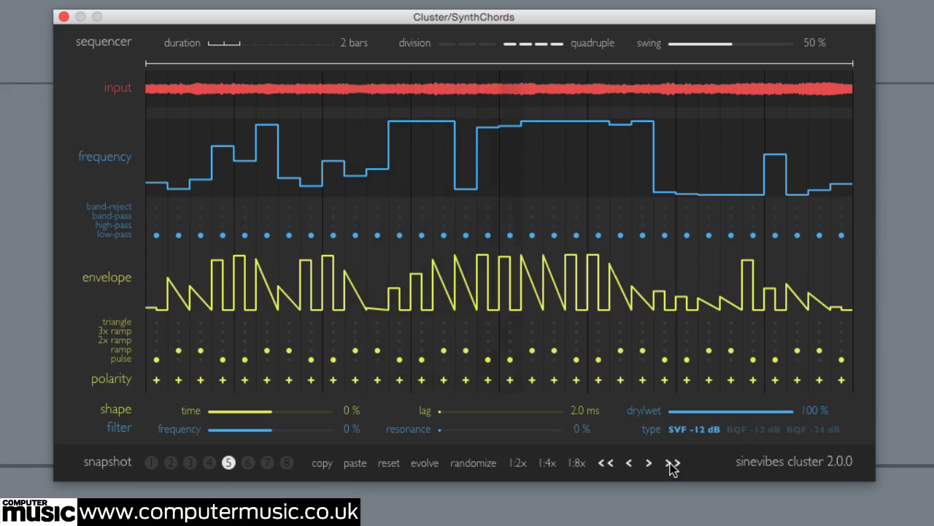
{"action": "left_click", "coordinate": [672, 466]}
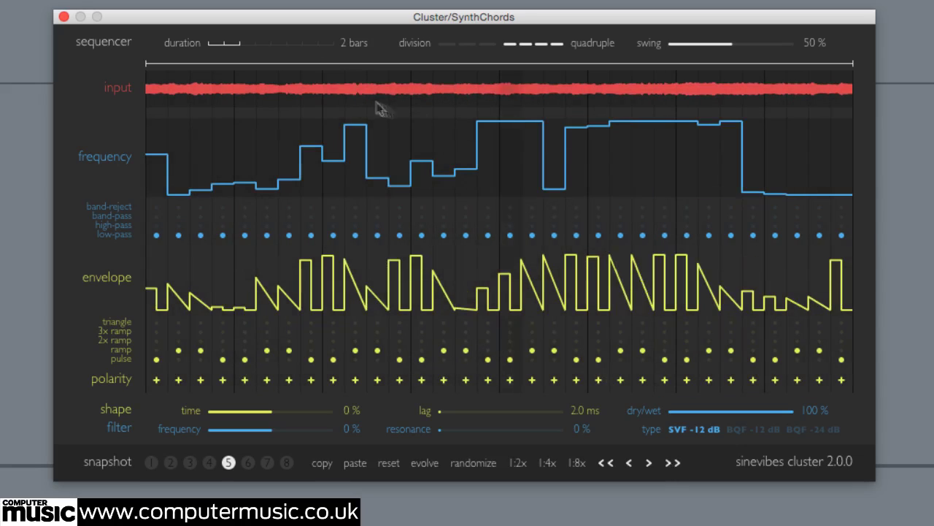
{"action": "left_click", "coordinate": [820, 125]}
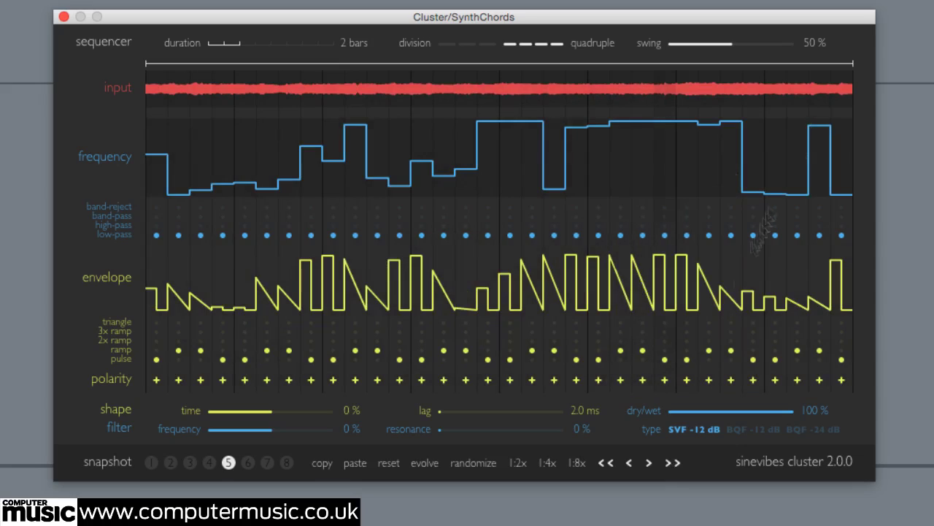
{"action": "left_click", "coordinate": [671, 462]}
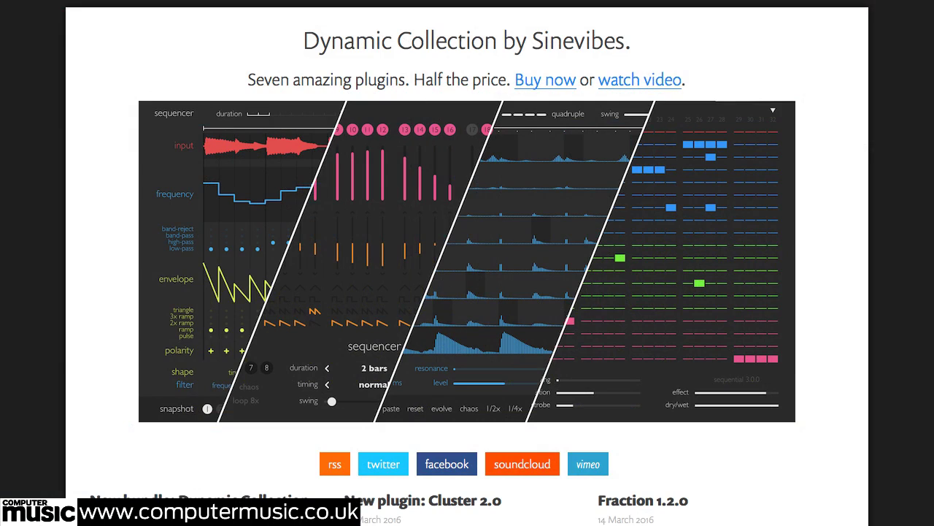
- Browse the plugin catalogue on the Sinevibes website
{"action": "left_click", "coordinate": [422, 117]}
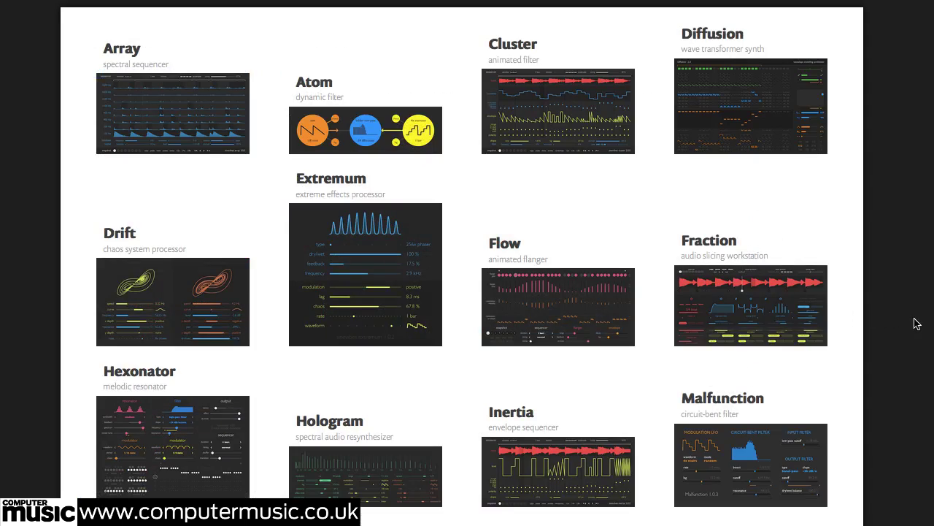
{"action": "scroll", "coordinate": [916, 325], "scroll_direction": "down", "scroll_amount": 5}
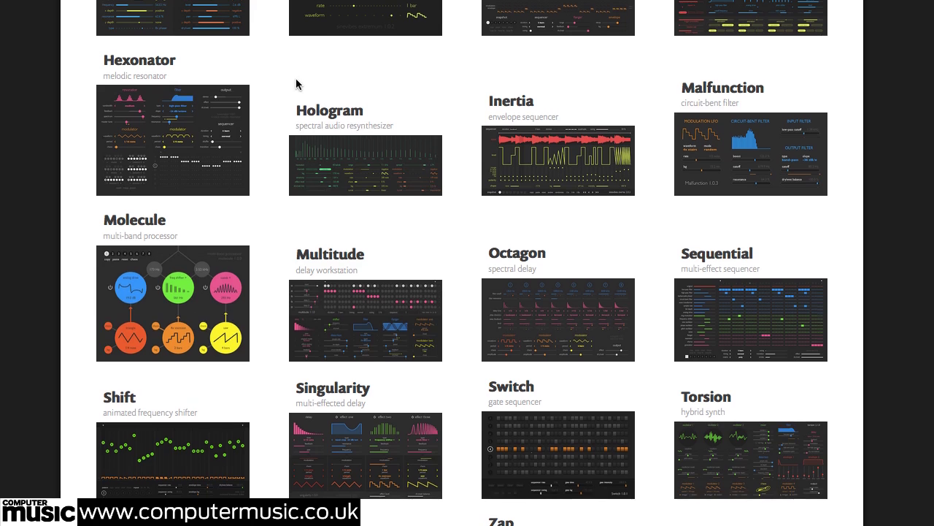
{"action": "scroll", "coordinate": [295, 84], "scroll_direction": "up", "scroll_amount": 3}
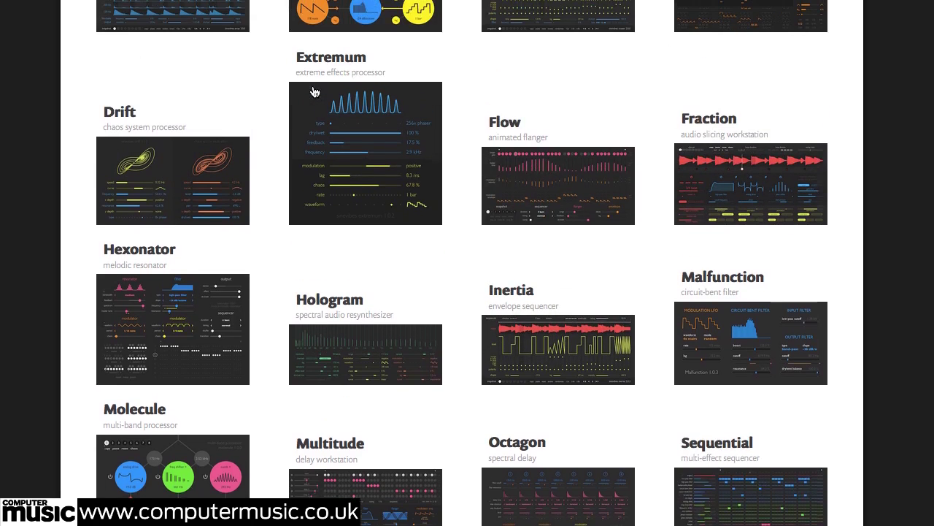